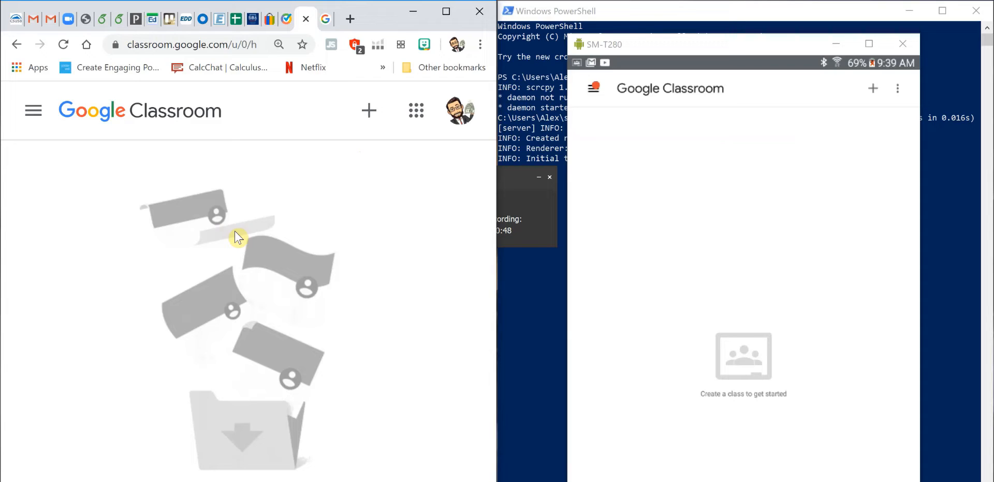
- Start creating a new class and acknowledge the notice about not using Classroom at a school with students
left_click(368, 122)
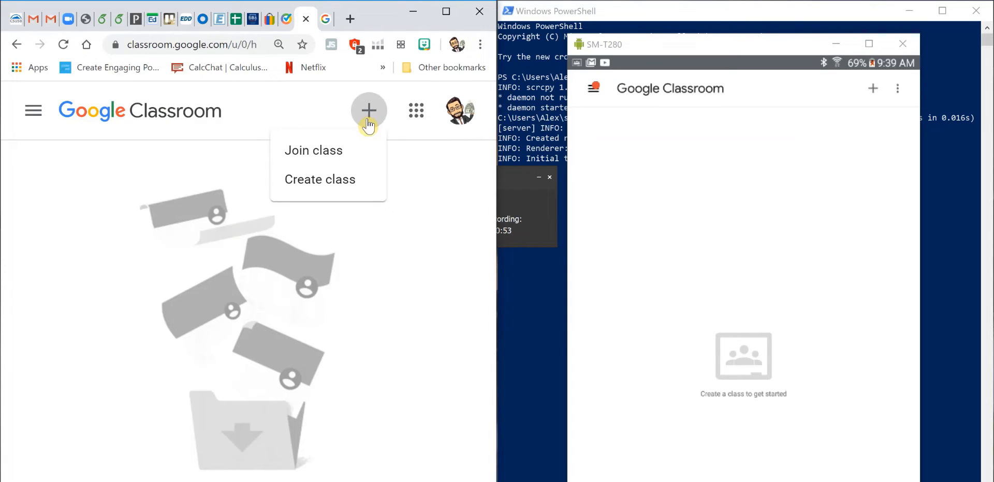
left_click(328, 179)
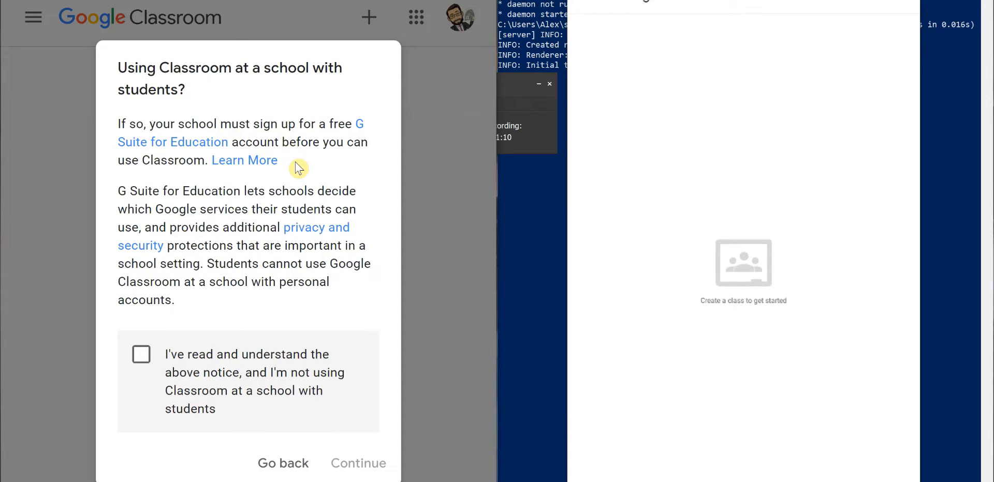
left_click(137, 358)
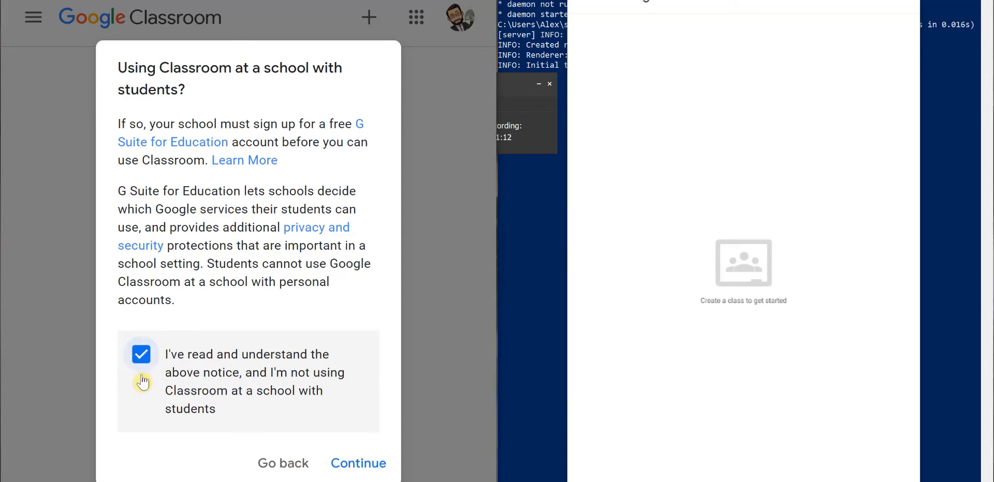
left_click(356, 464)
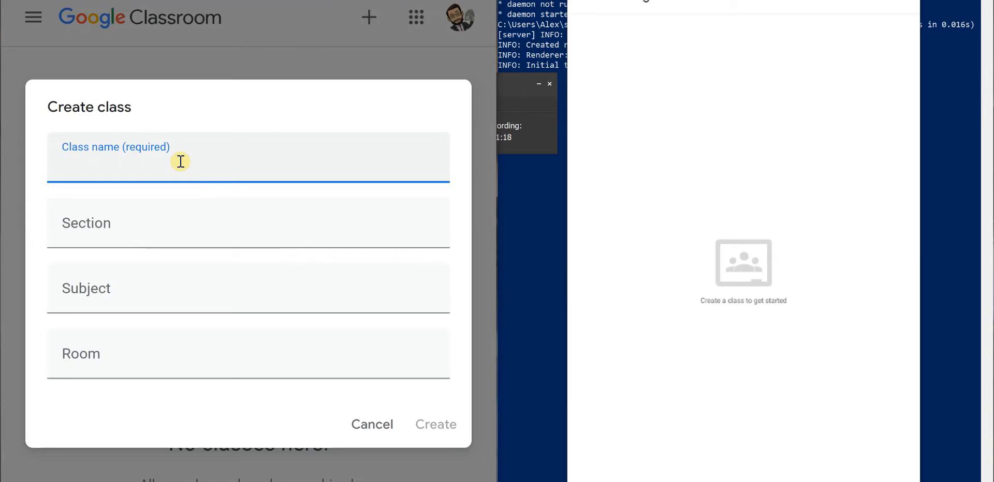
- Enter the class name as the teacher's name followed by Alegebra 2
type("Mr ")
type("Martinez ")
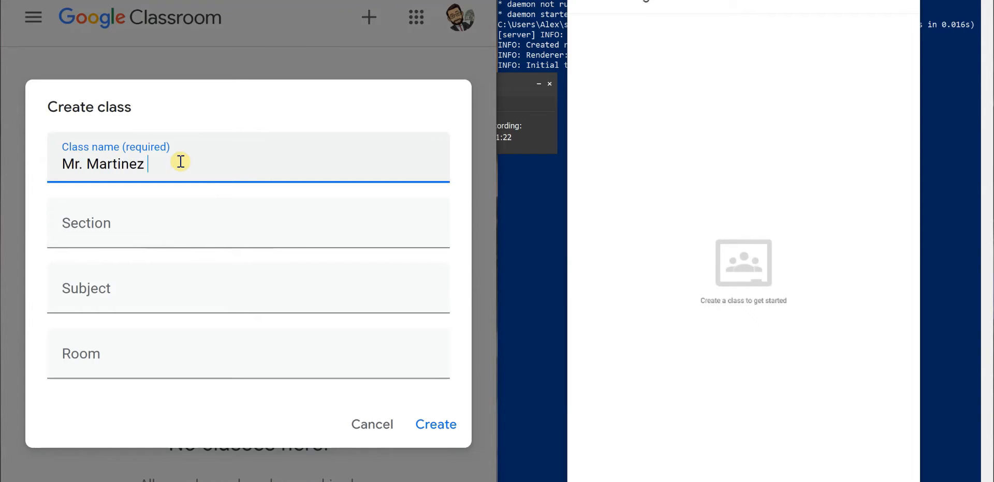
type("Aleh")
key("BackSpace")
type("g")
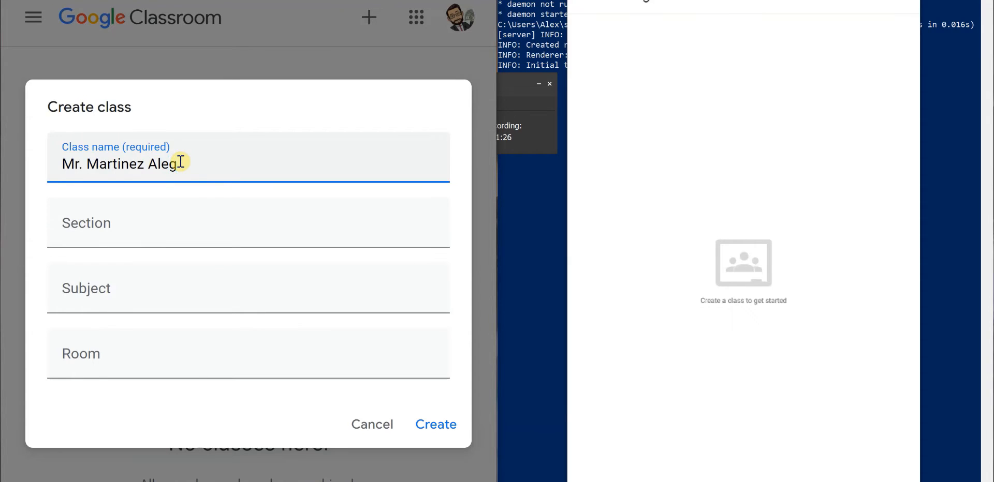
type("ebra 2")
- Fill in section 1&2, subject Math and room 12, and create the class
left_click(128, 239)
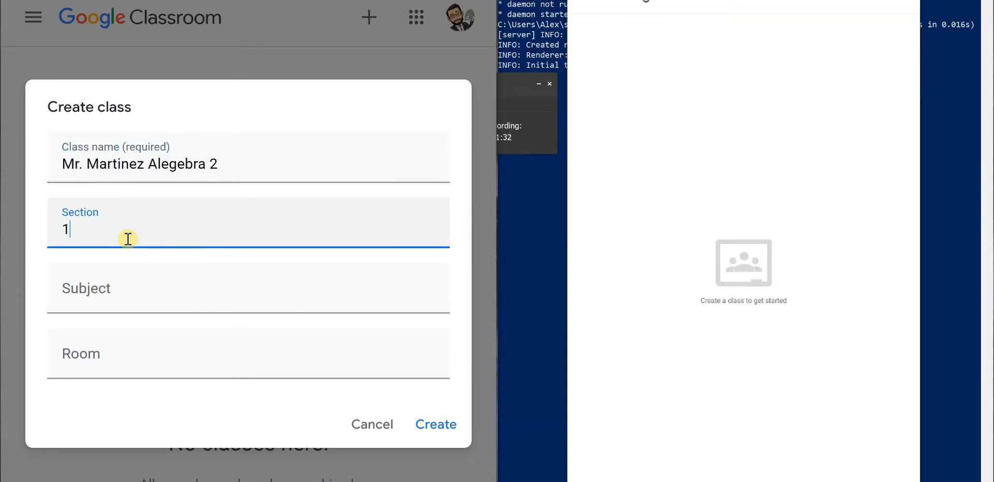
left_click(126, 294)
type("Math")
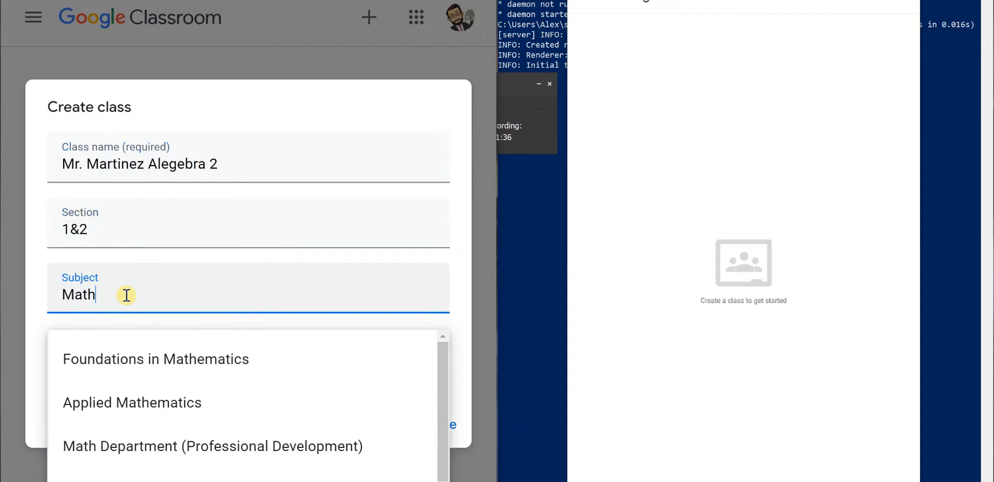
left_click(458, 327)
left_click(297, 360)
type("12")
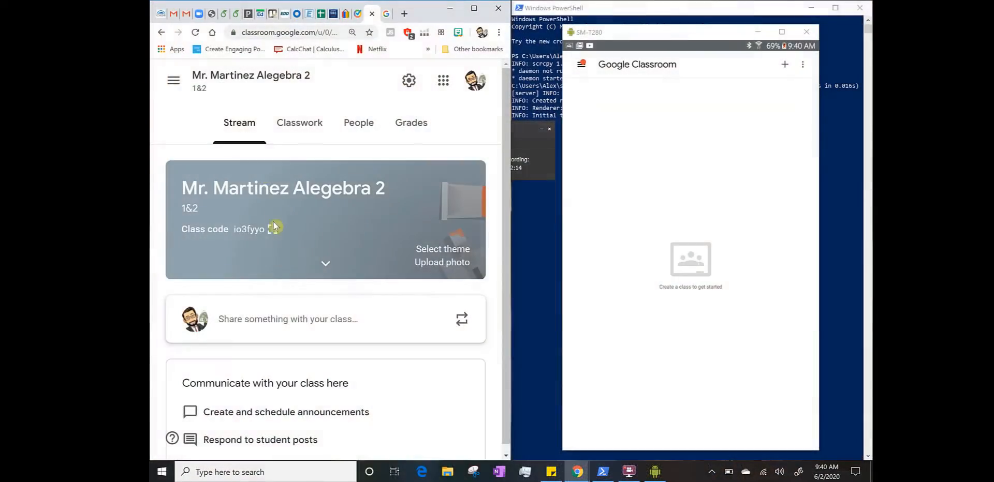
left_click(272, 229)
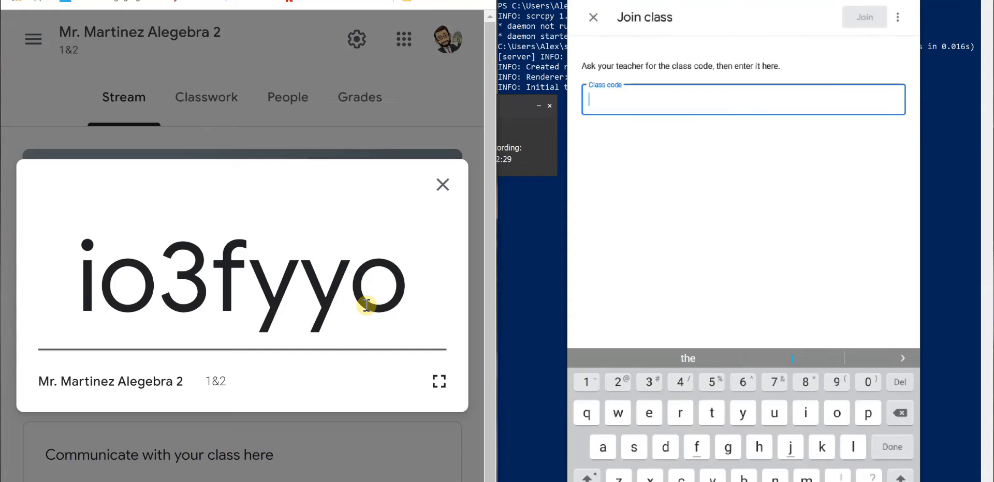
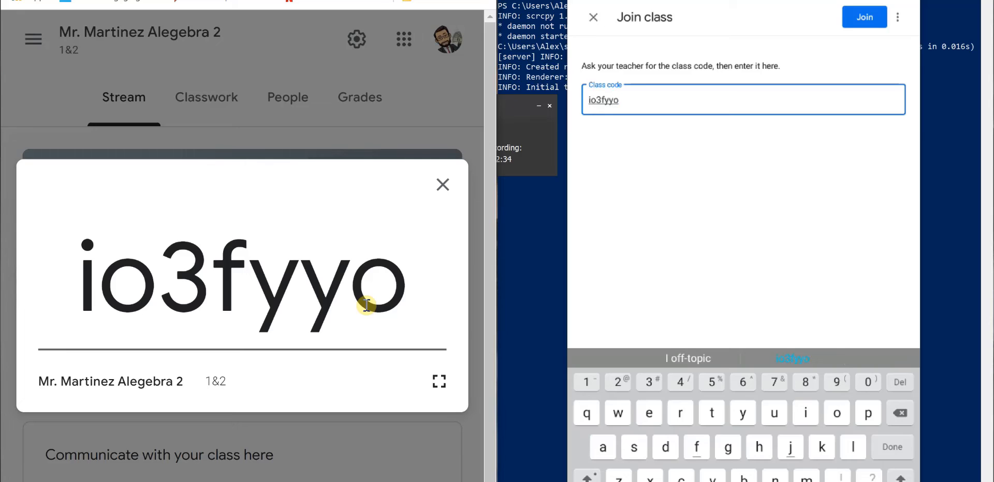
- Join the new class from the mirrored tablet by entering the class code shown
left_click(445, 100)
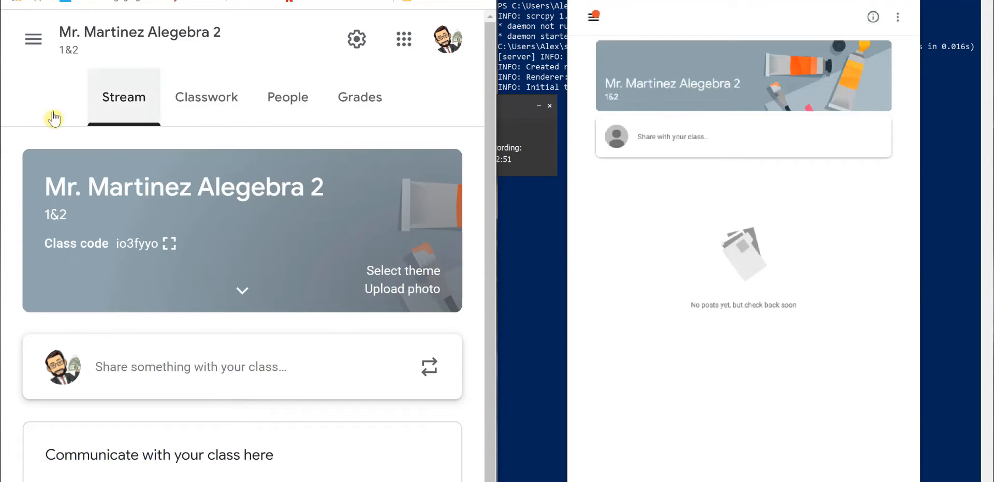
- Start a class announcement with the text Hello everyone!
scroll(264, 374, "down", 1)
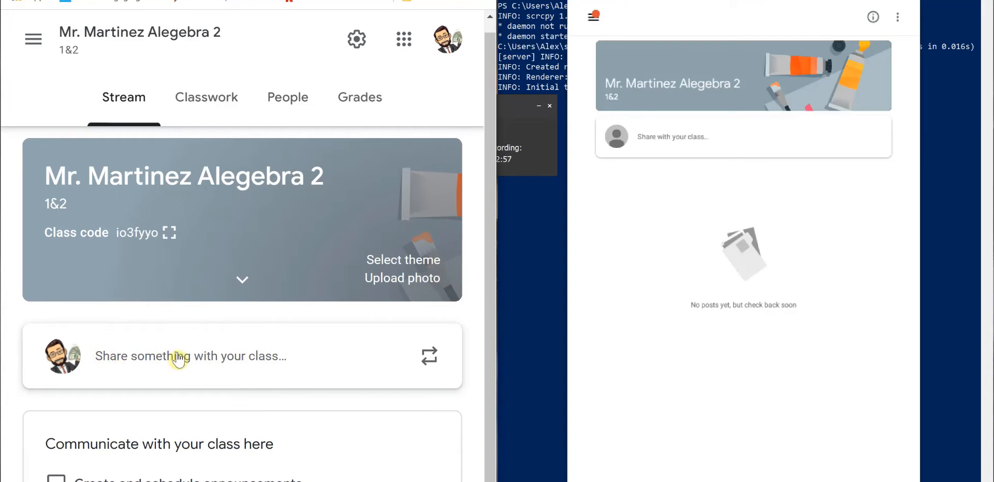
left_click(248, 354)
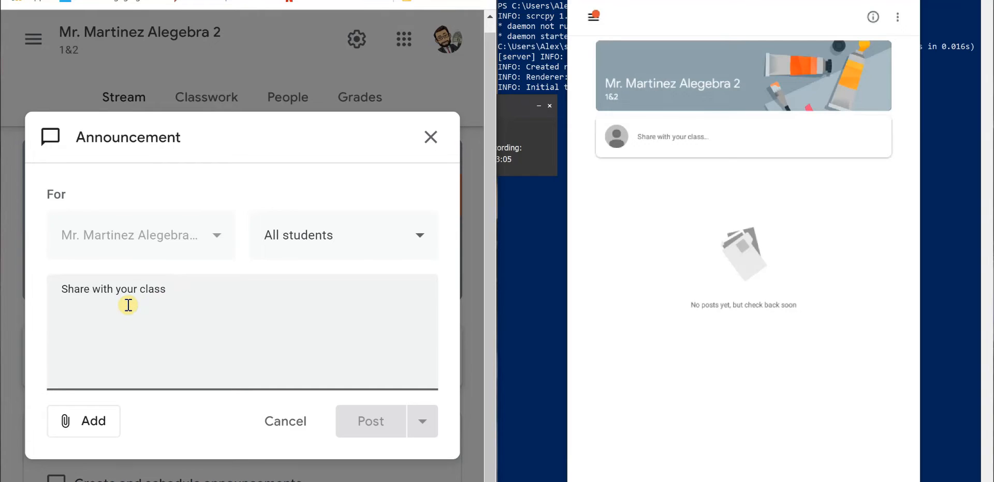
type("Helo")
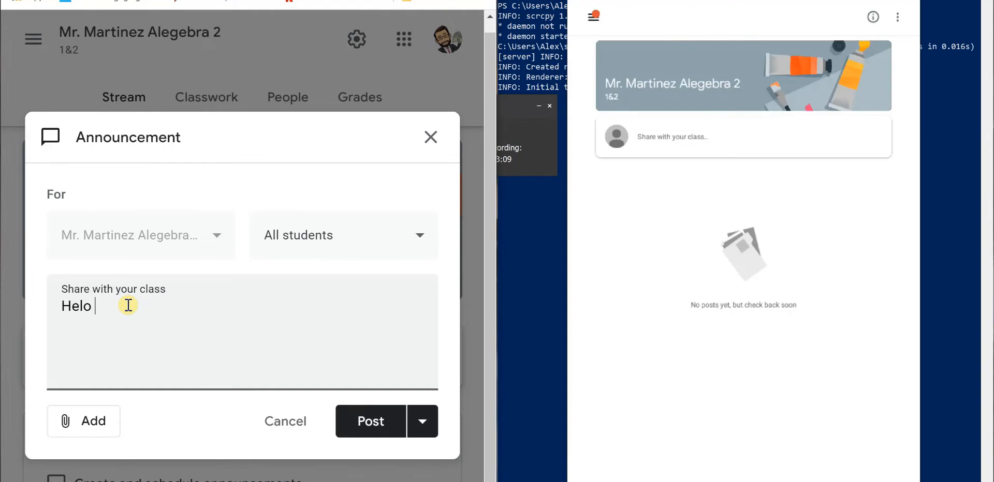
type("lo")
key("BackSpace")
key("BackSpace")
type("everyone")
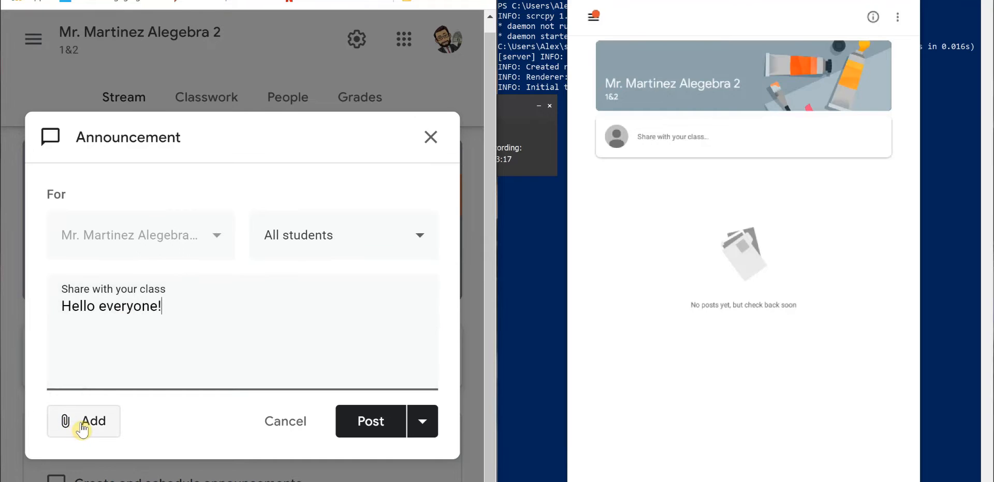
- Try scheduling the announcement for Jun 5, 2020, then cancel the scheduling
left_click(82, 388)
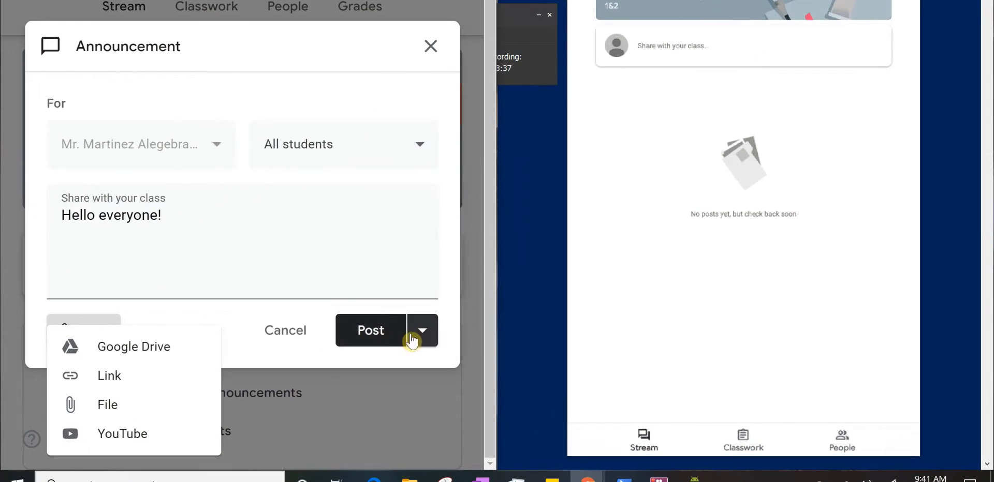
left_click(420, 339)
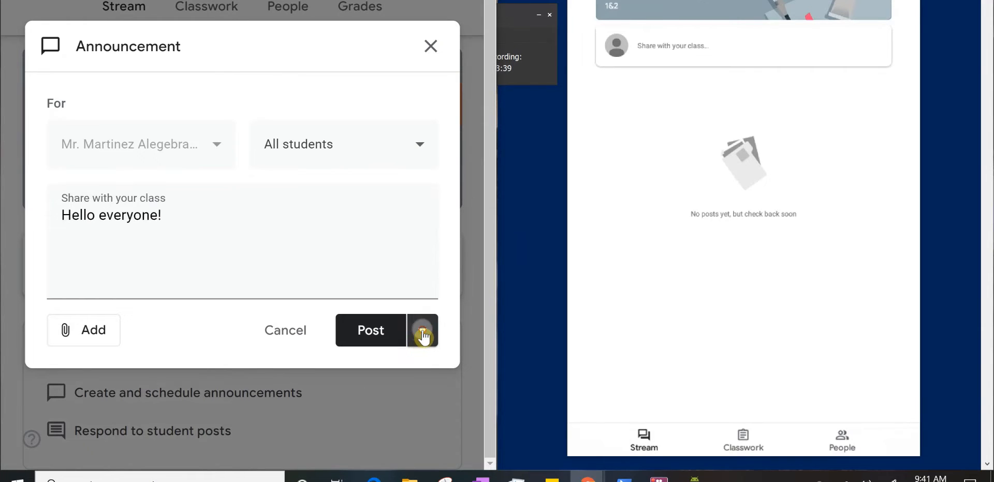
left_click(422, 332)
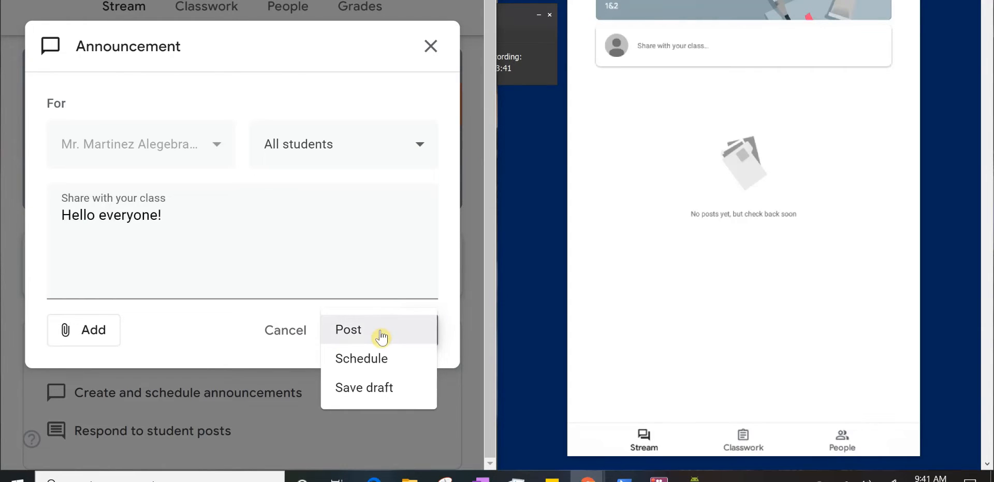
left_click(379, 359)
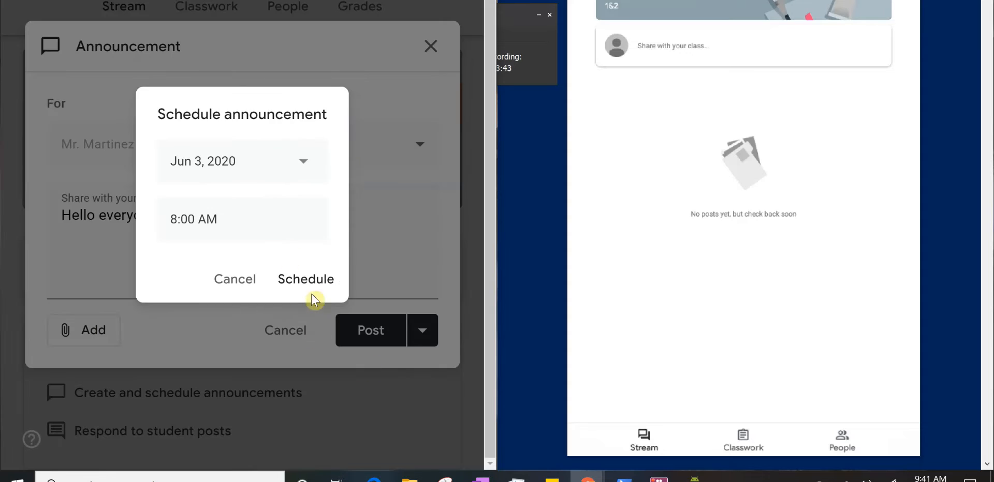
left_click(230, 166)
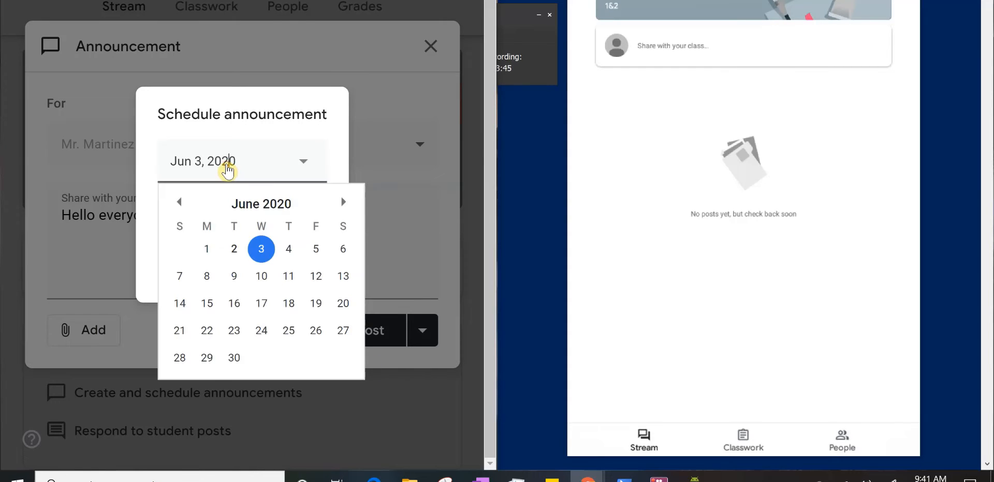
left_click(316, 249)
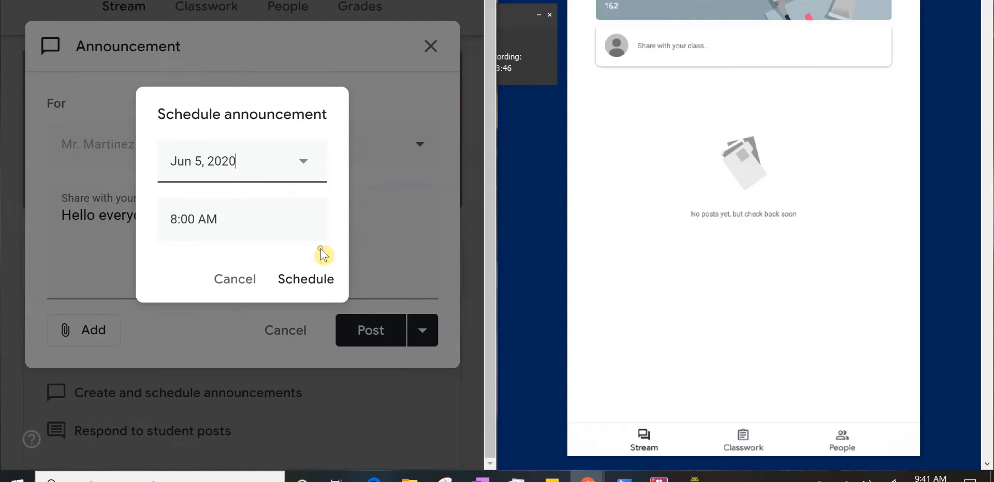
left_click(225, 282)
- Post the announcement immediately
left_click(420, 334)
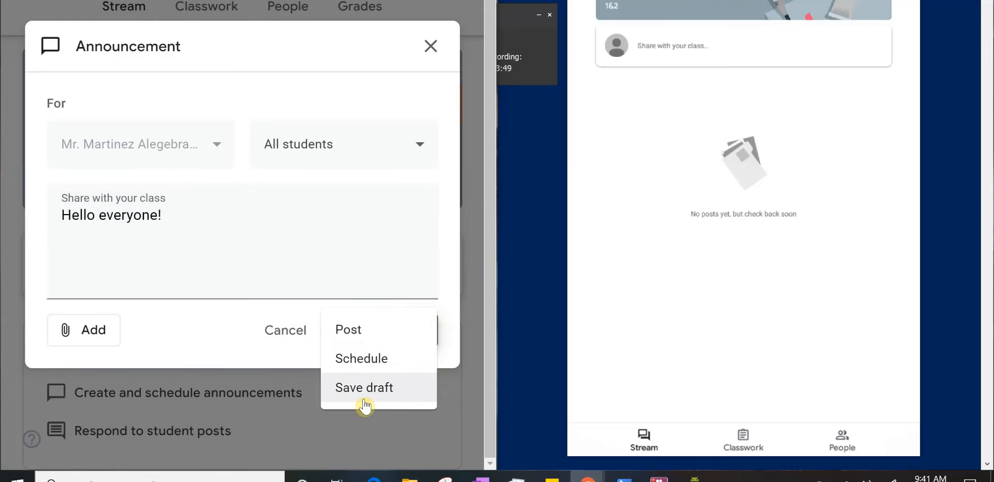
left_click(348, 332)
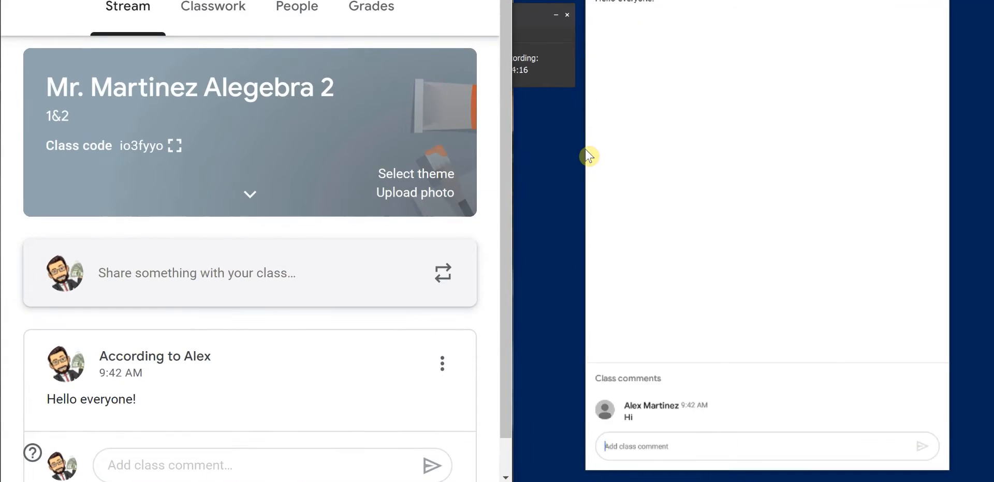
- Examine the student's class comment under the announcement and its options
scroll(381, 295, "down", 3)
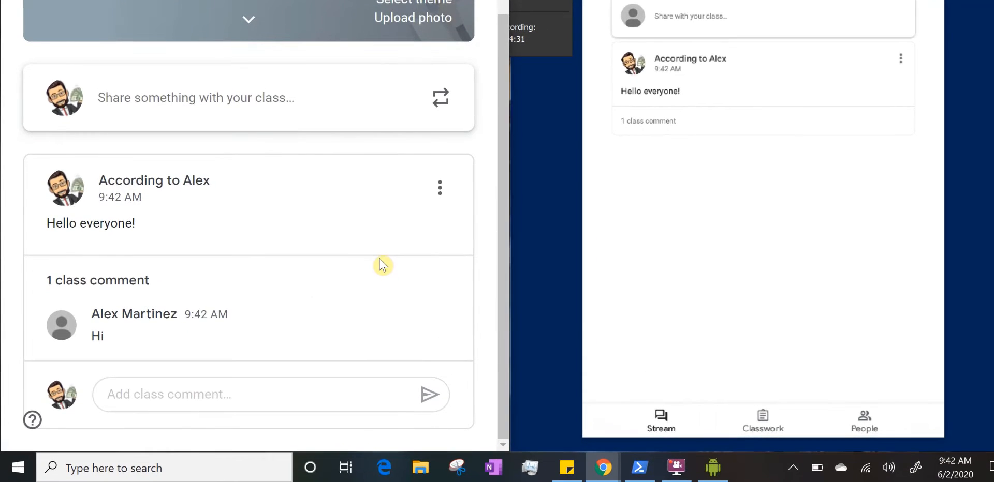
mouse_move(317, 320)
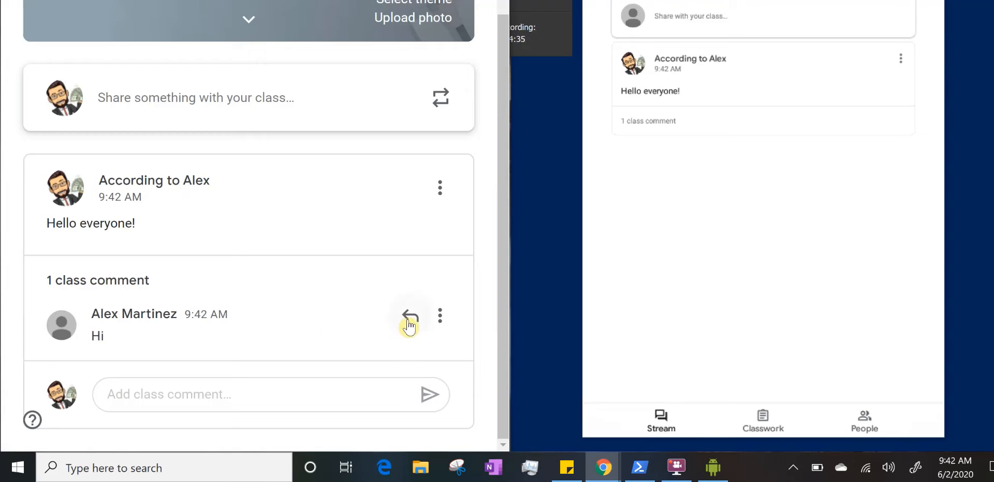
left_click(441, 320)
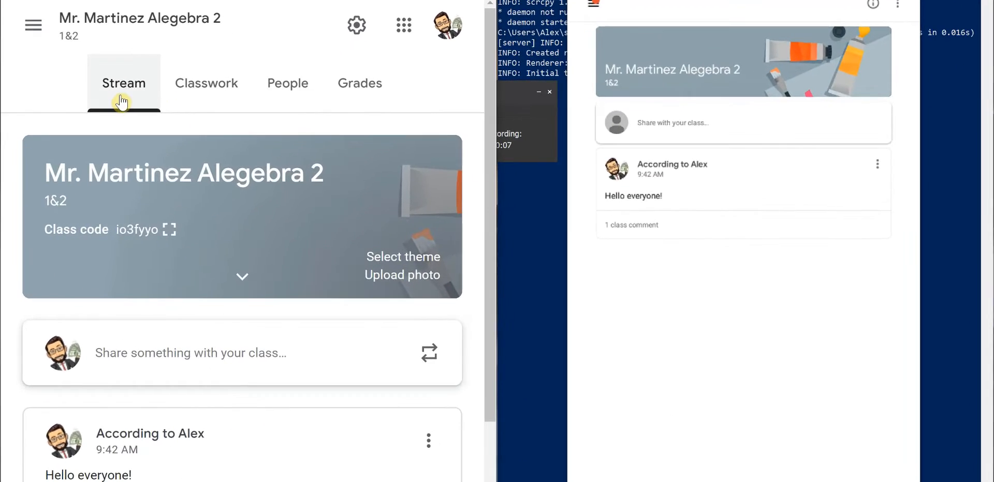
- Create a new assignment titled Integrating with natural log with the instructions Please upload your work
left_click(203, 92)
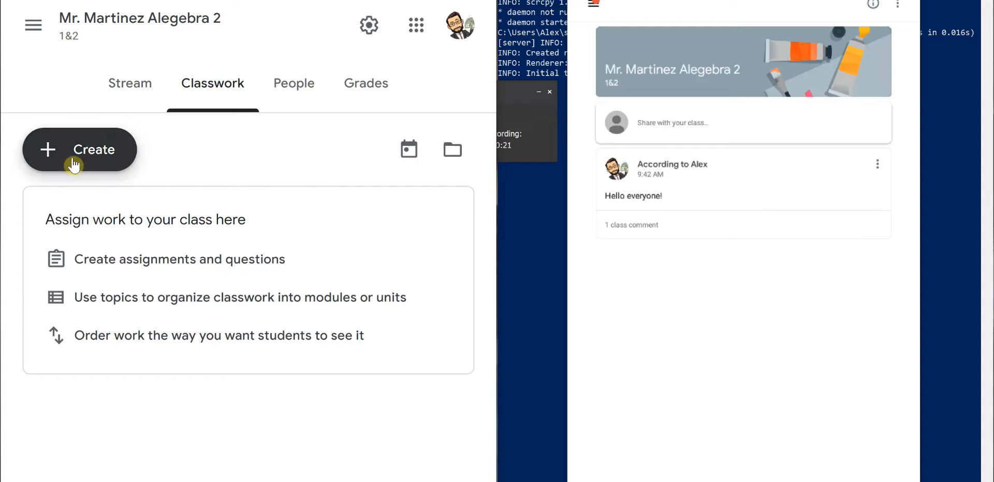
left_click(58, 161)
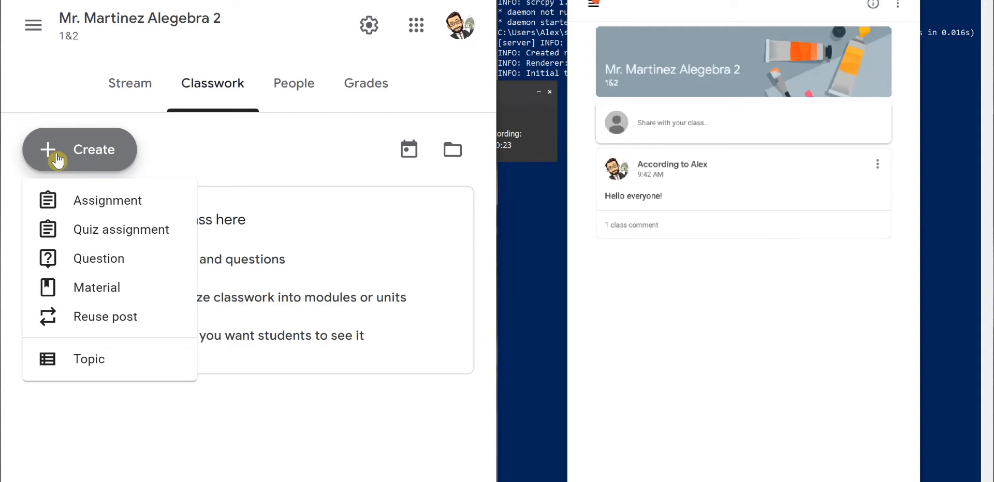
left_click(117, 204)
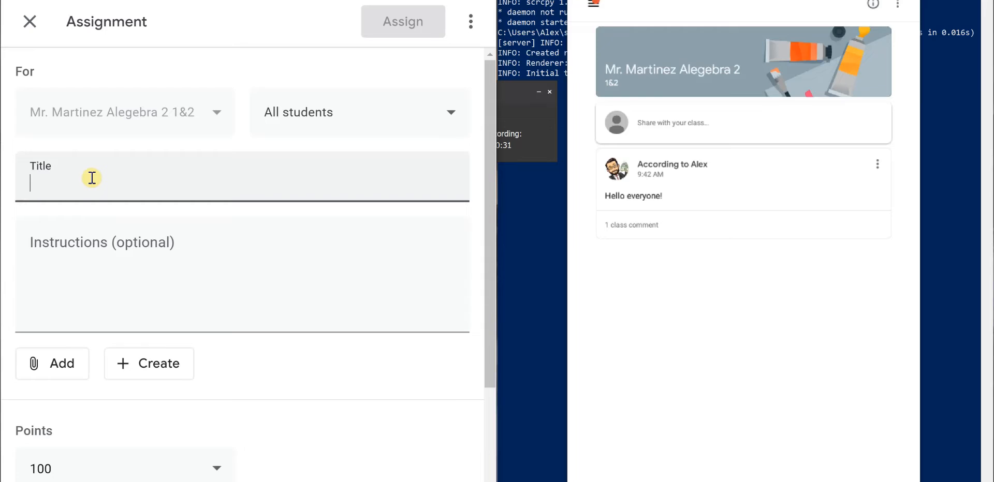
type("Inte")
key("BackSpace")
key("BackSpace")
type("tegrating with natural log")
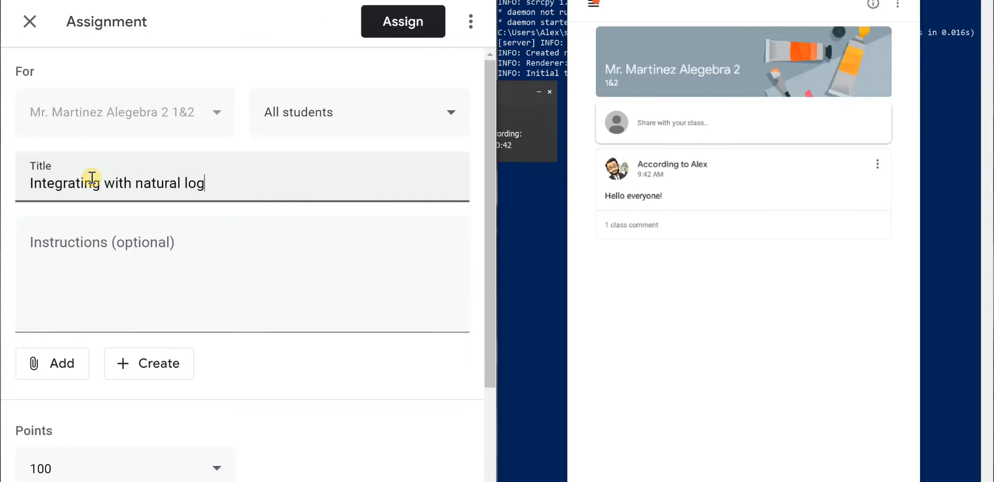
left_click(180, 246)
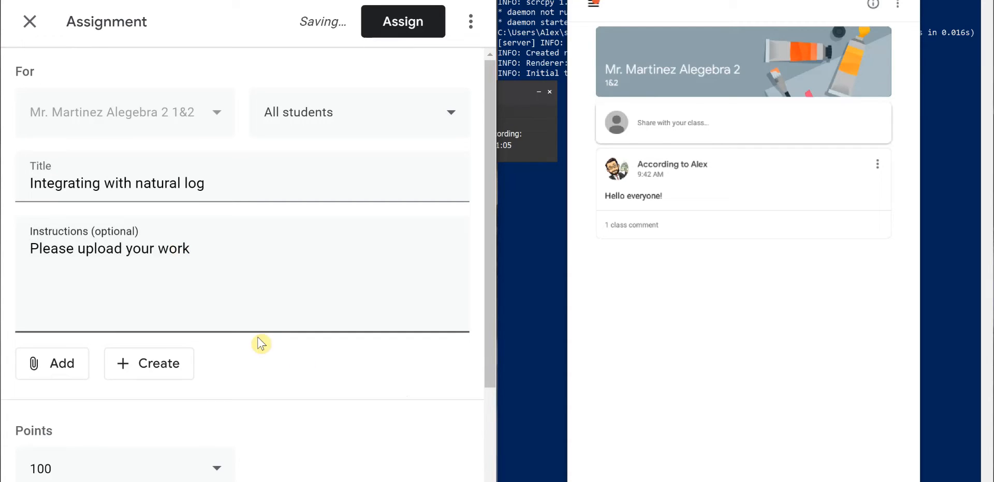
- Open the assignment's attachment options to review them
scroll(259, 344, "down", 2)
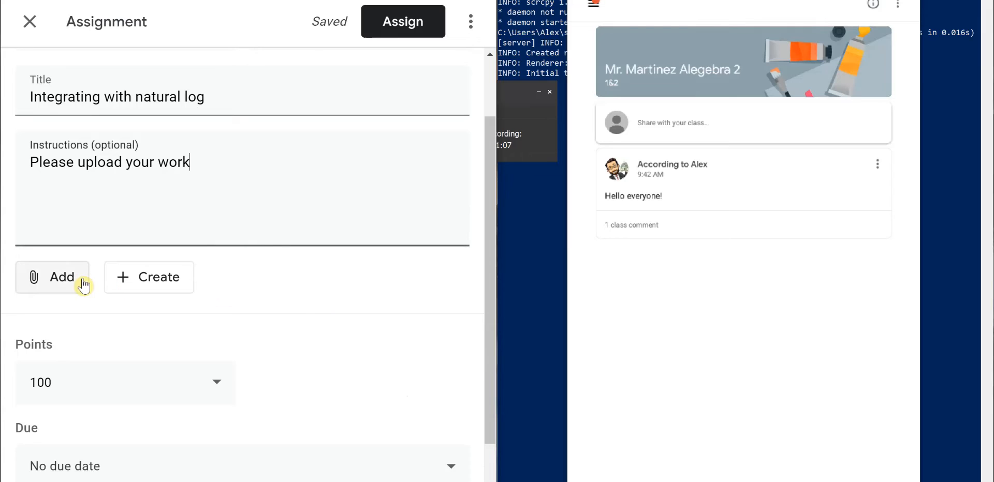
left_click(53, 278)
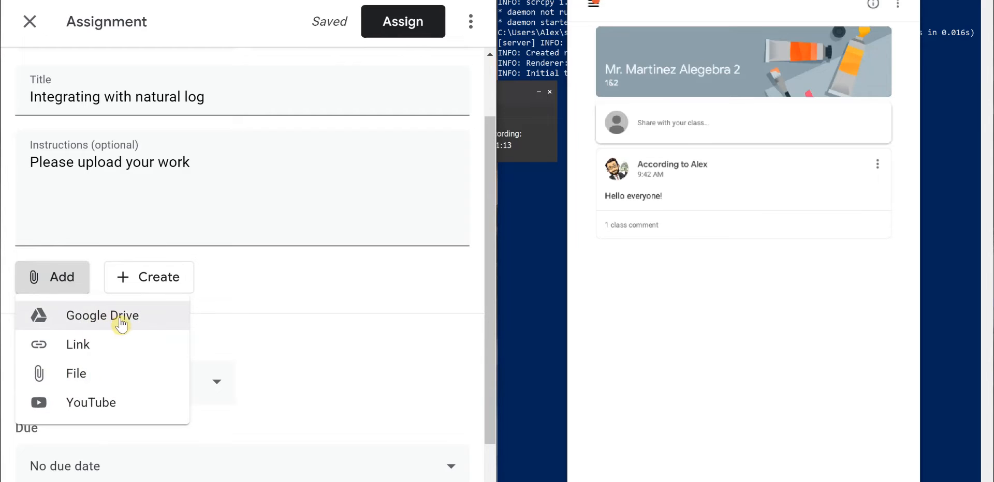
left_click(165, 285)
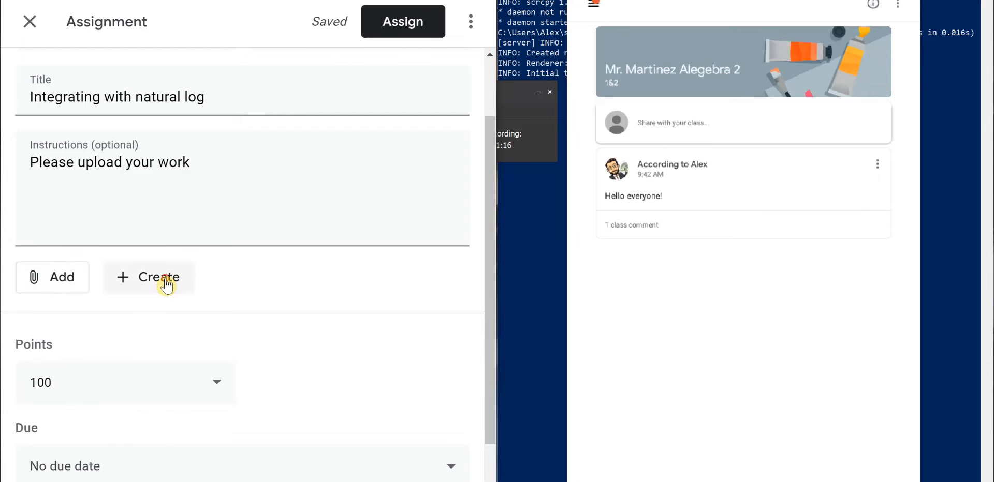
- Set the assignment's points to 10
left_click(166, 285)
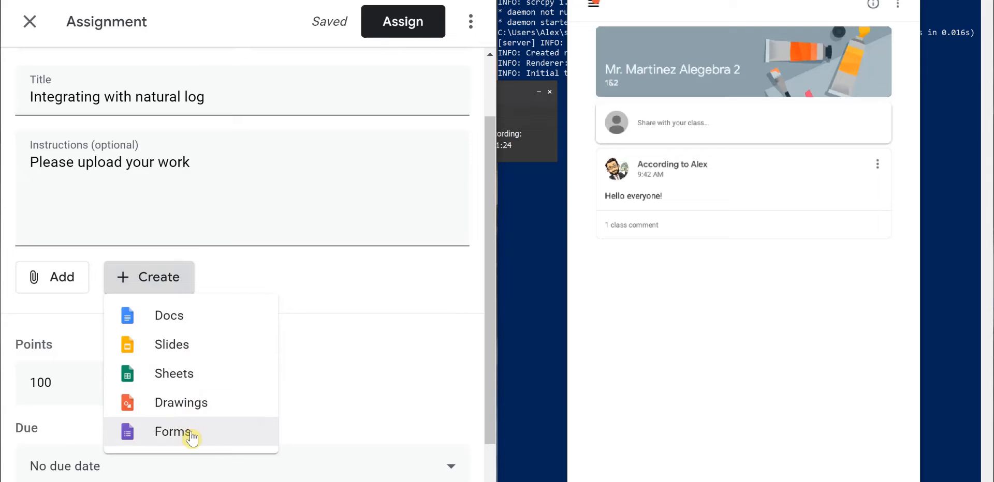
scroll(378, 329, "down", 2)
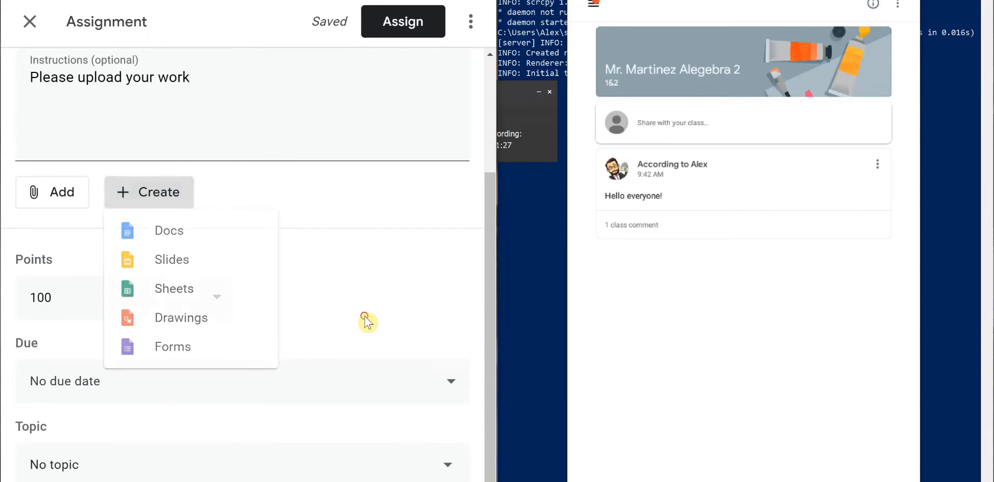
left_click(108, 308)
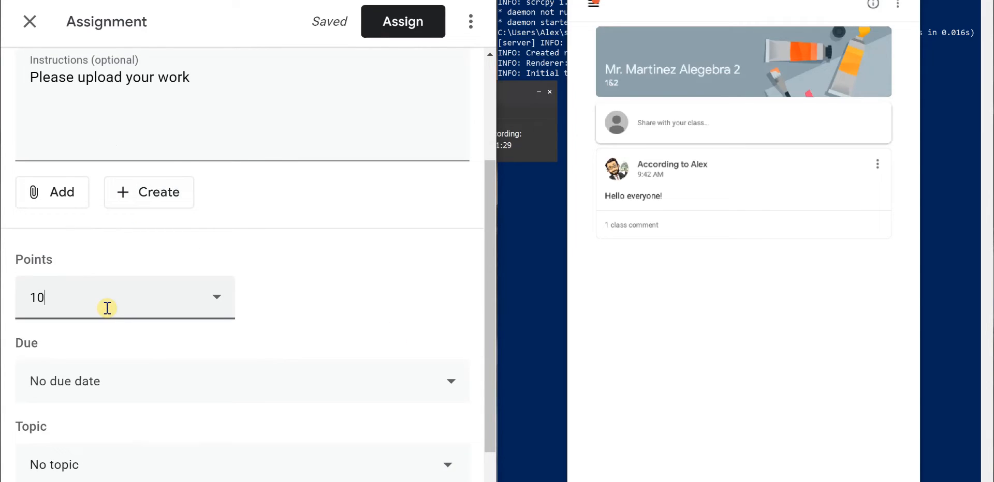
scroll(162, 318, "down", 2)
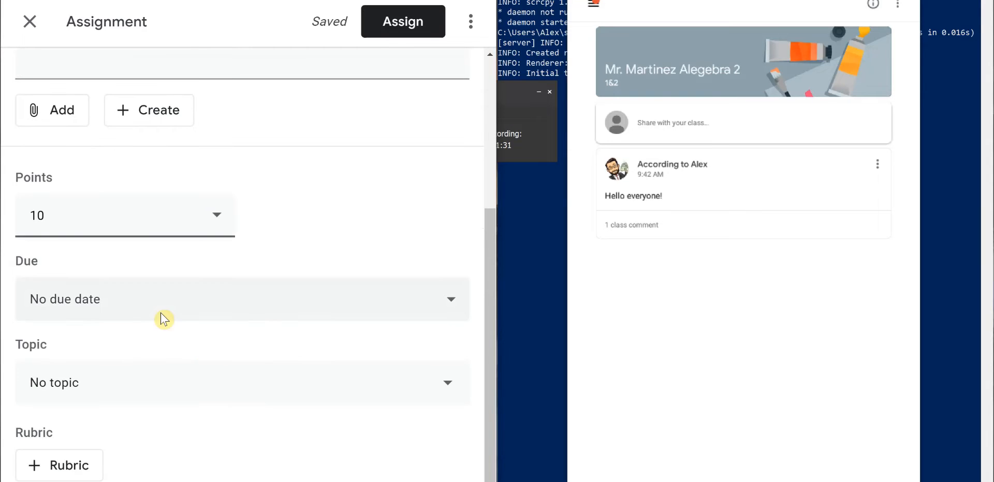
- Set the assignment's due date to June 5, 2020 at 11:59 PM
left_click(85, 299)
left_click(144, 370)
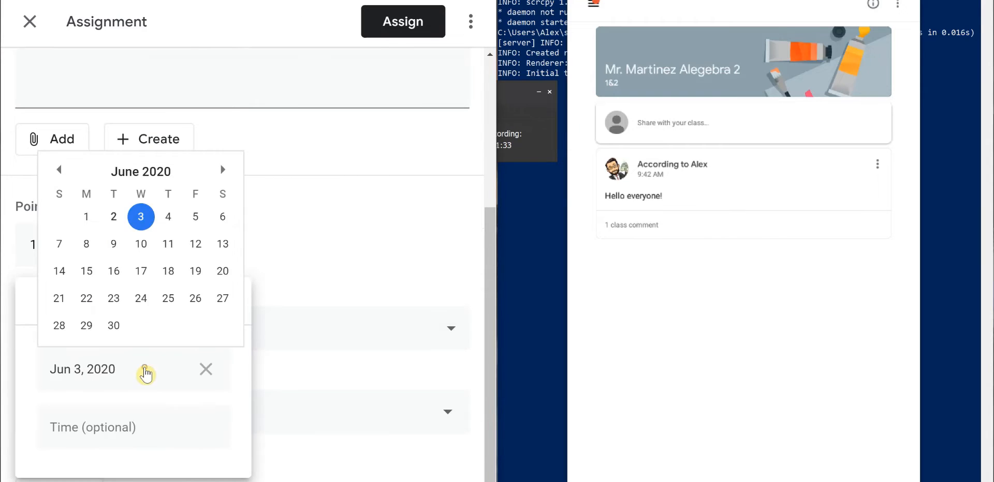
left_click(199, 214)
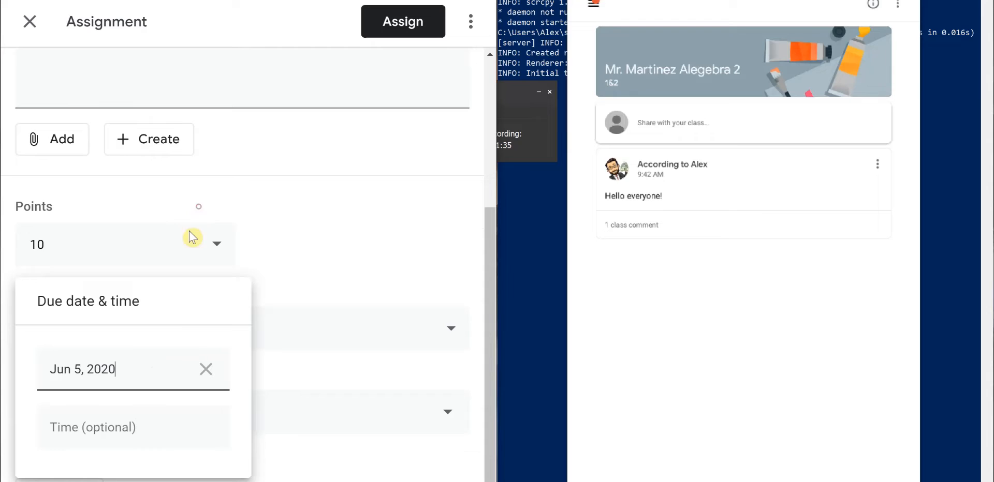
left_click(126, 429)
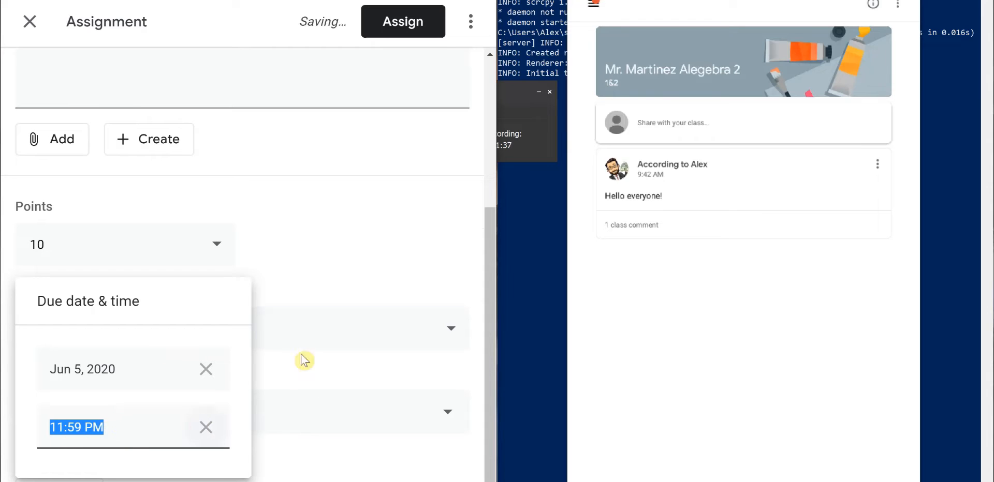
left_click(278, 378)
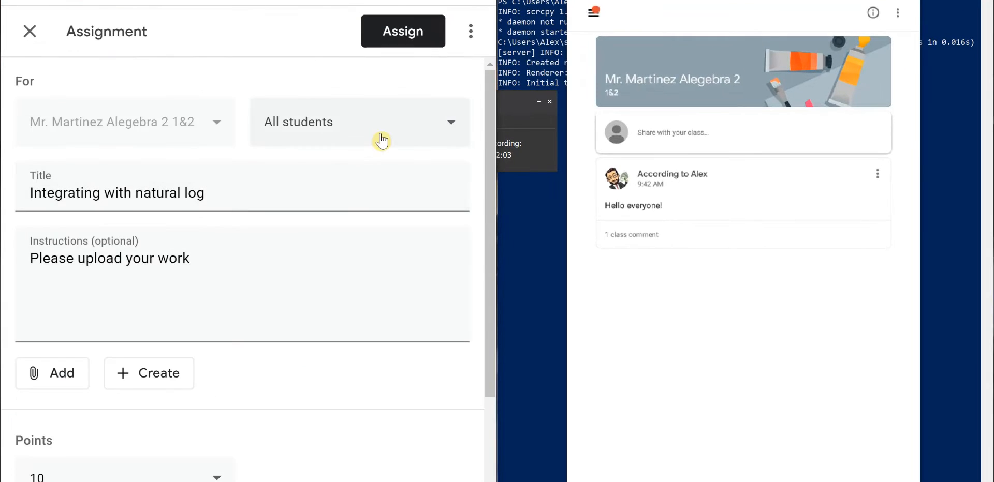
- Assign the assignment to all students in the class
left_click(377, 138)
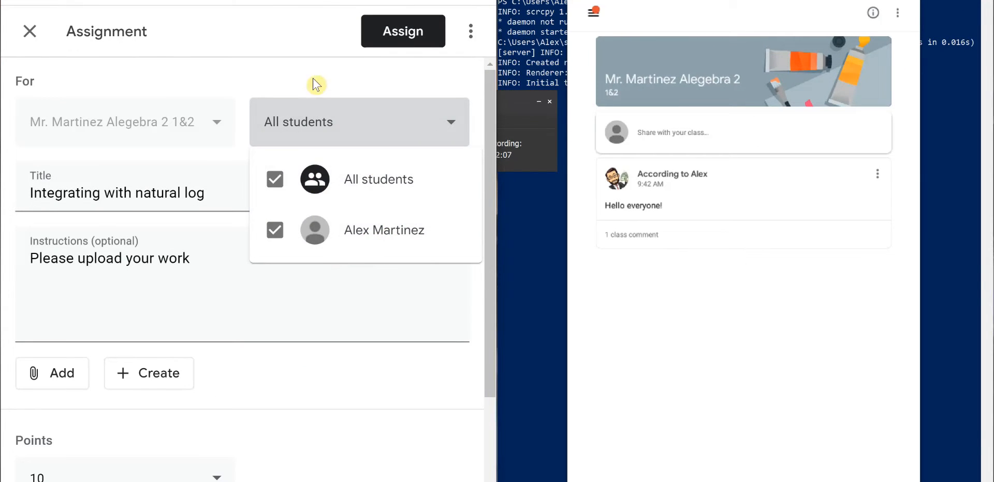
left_click(298, 63)
left_click(314, 141)
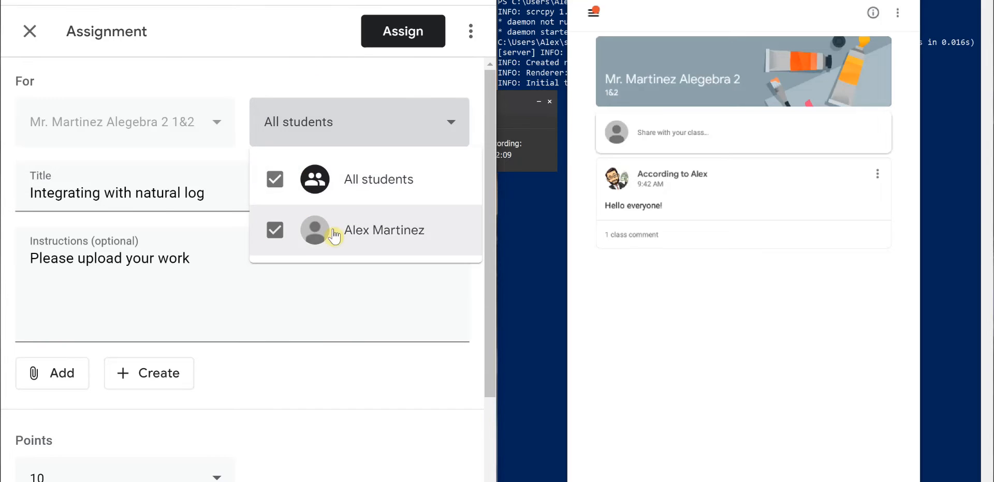
left_click(290, 69)
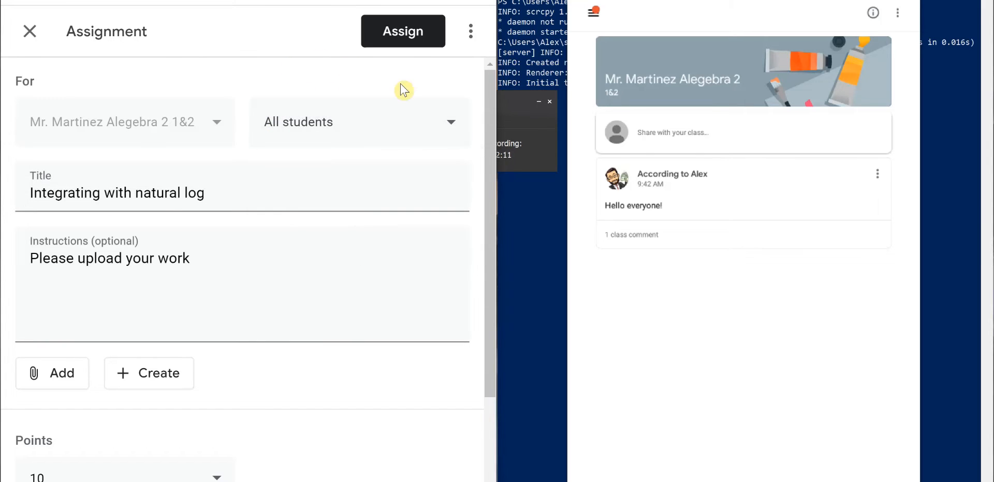
left_click(403, 43)
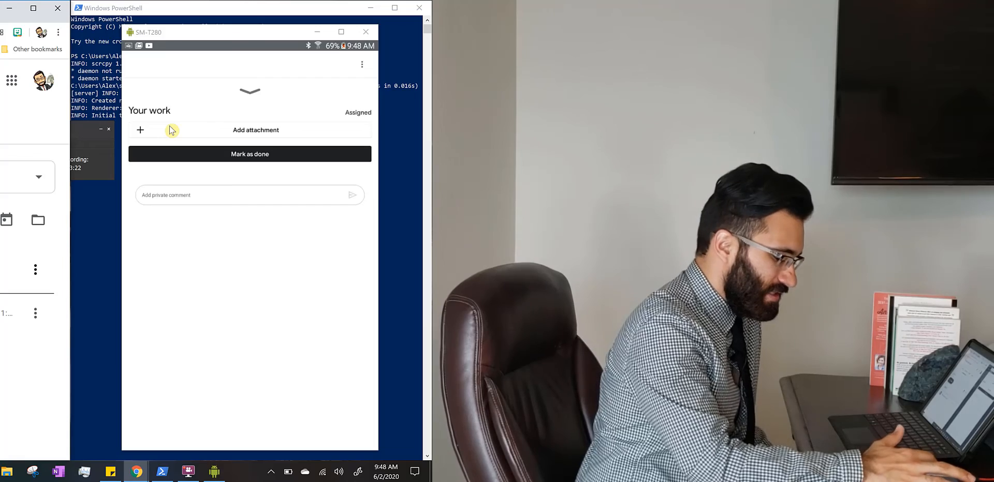
- Add an attachment to the assignment from the student's tablet view
left_click(171, 130)
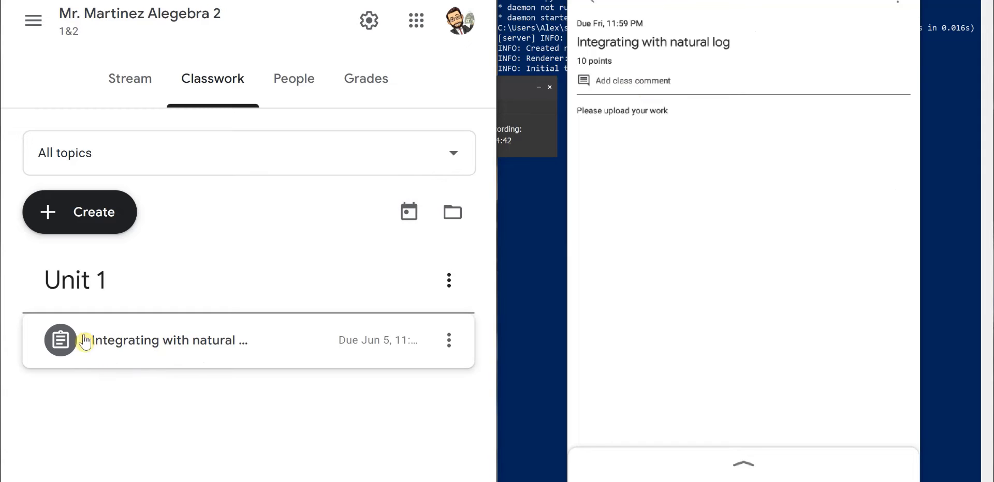
- Open the student's turned-in submission for Integrating with natural log
left_click(125, 348)
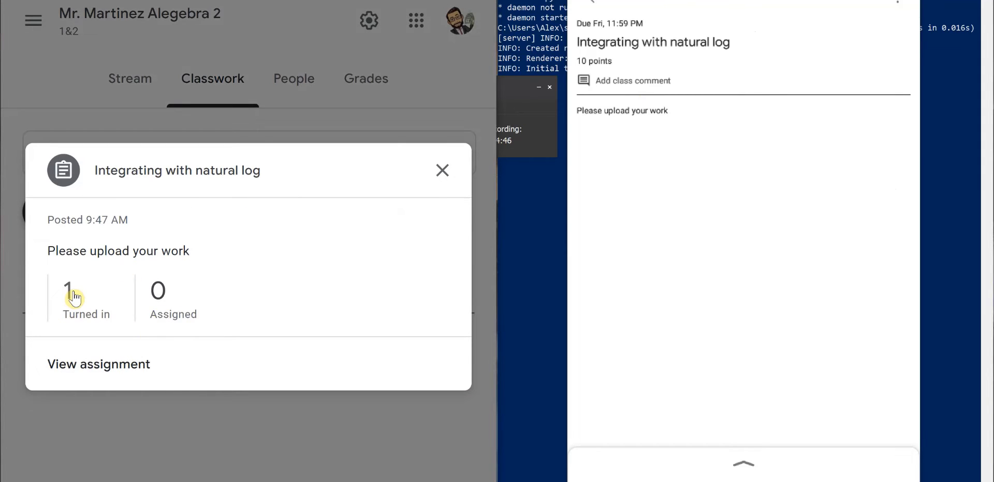
left_click(71, 294)
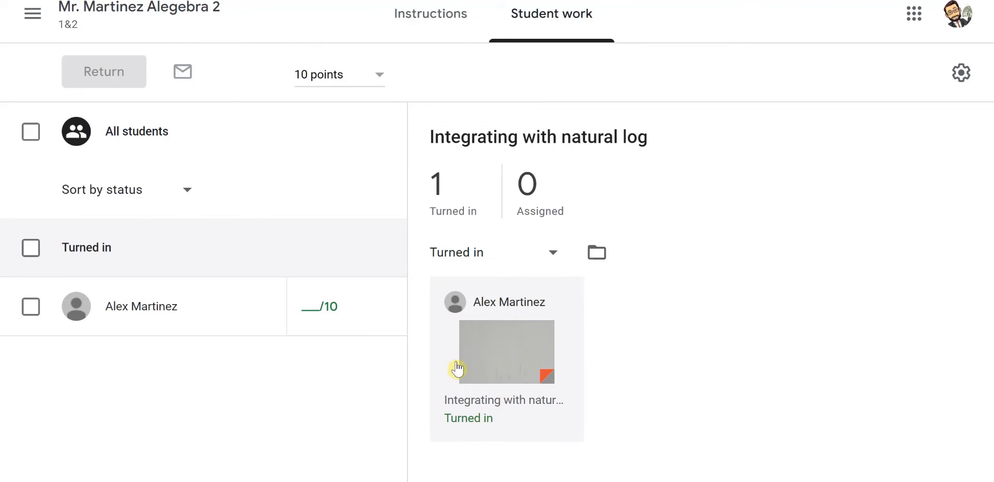
left_click(492, 413)
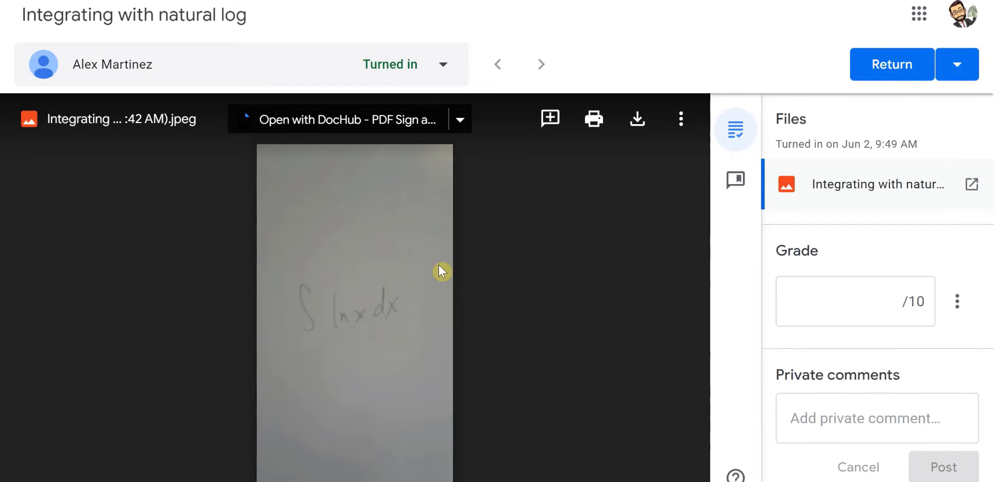
- Highlight the handwritten integral on the submitted image and add the comment Wrong!
left_click(557, 127)
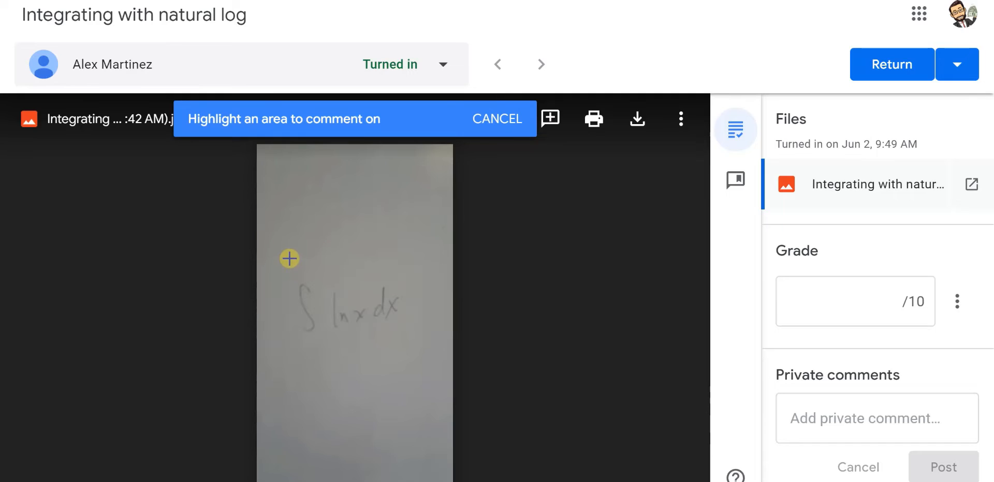
left_click_drag(285, 256, 425, 362)
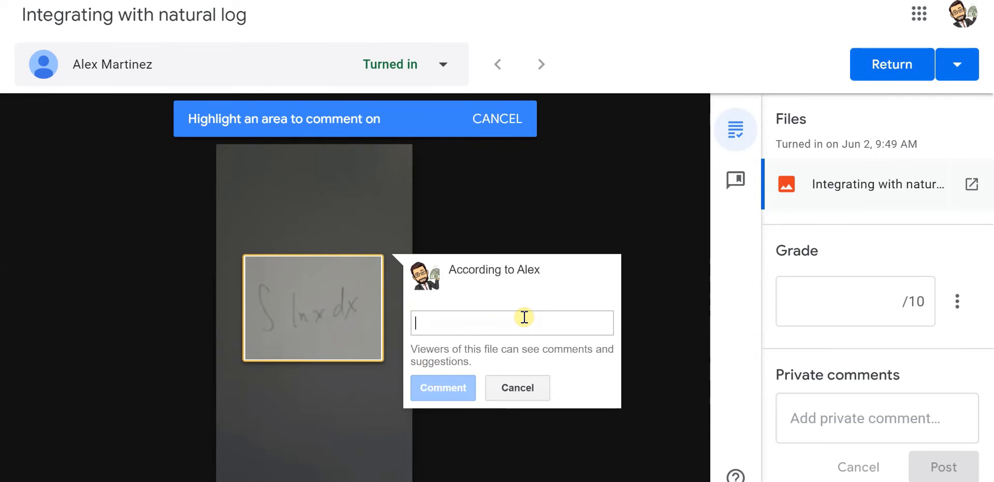
type("Wrong!")
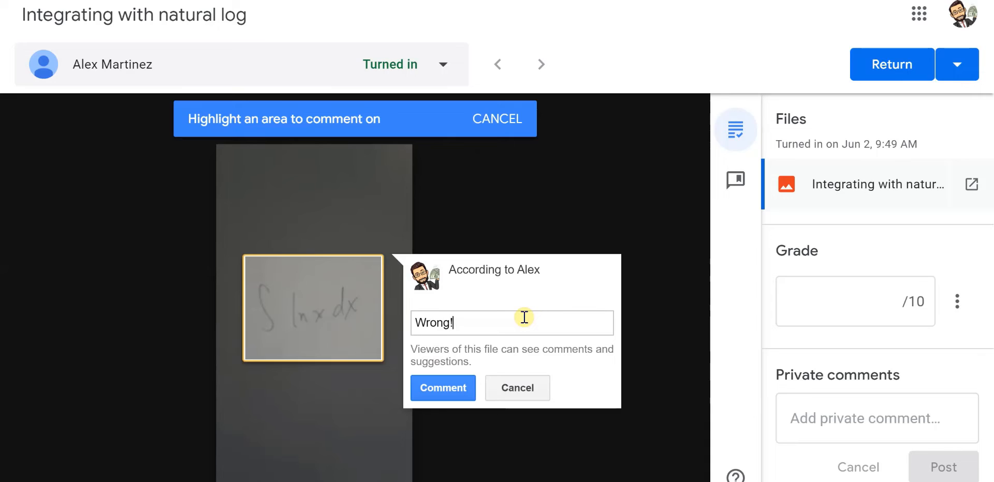
left_click(451, 386)
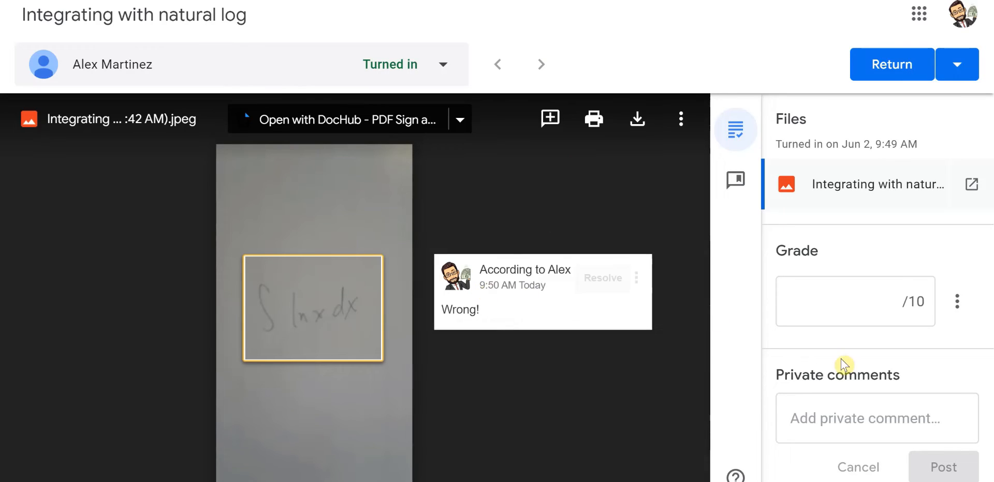
- Post the private comment Please read directions! on the submission
left_click(843, 417)
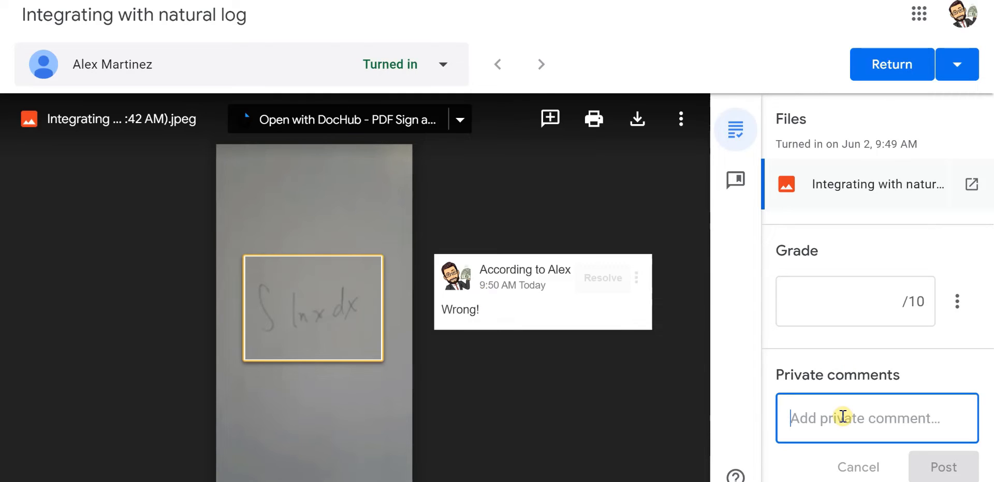
type("Please read ")
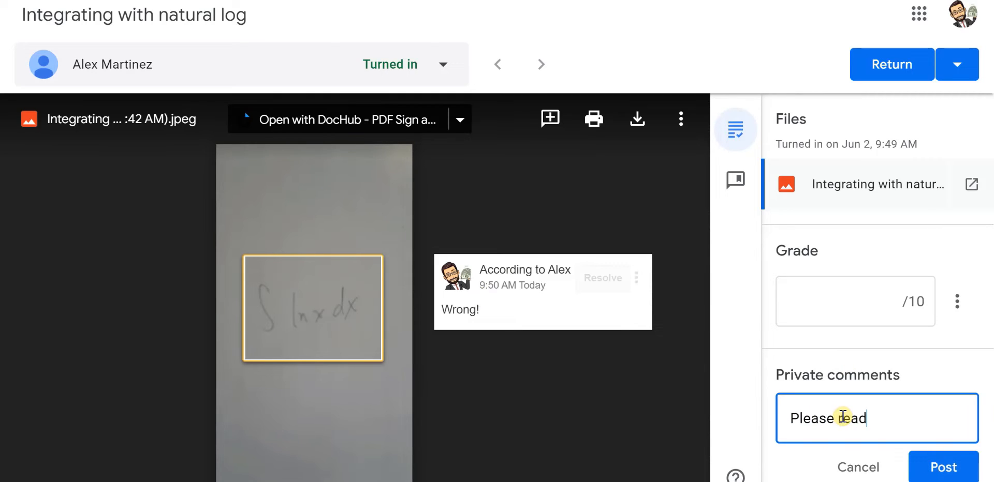
type("directions!")
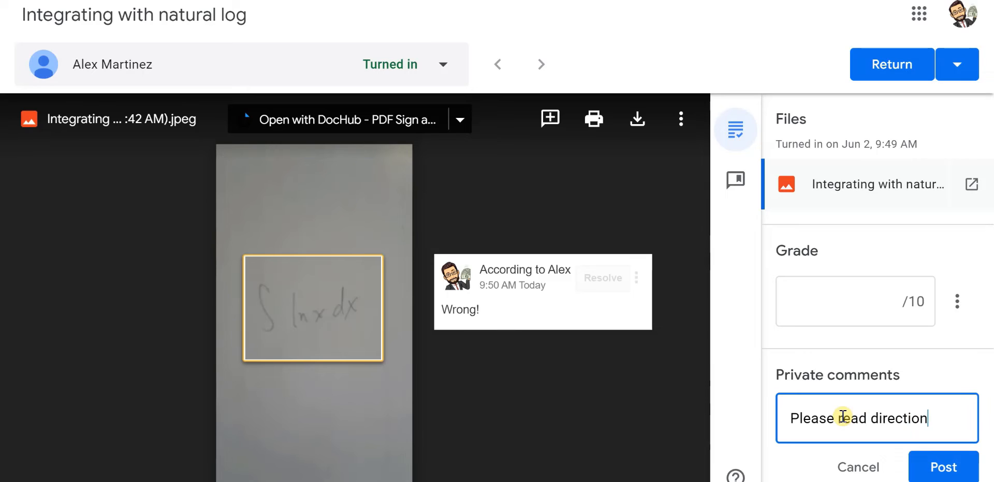
left_click(943, 464)
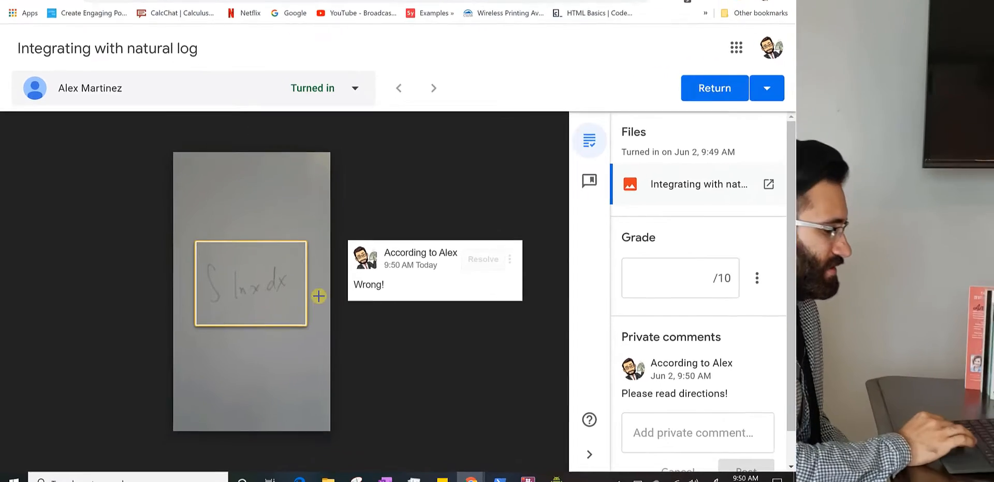
- Grade the submission 5 out of 10 and return it to the student
left_click(613, 285)
type("5")
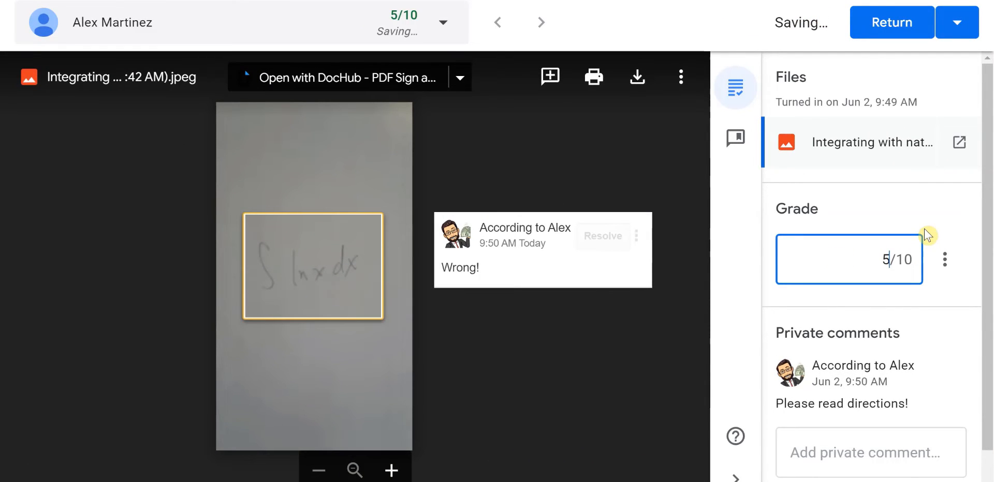
left_click(878, 23)
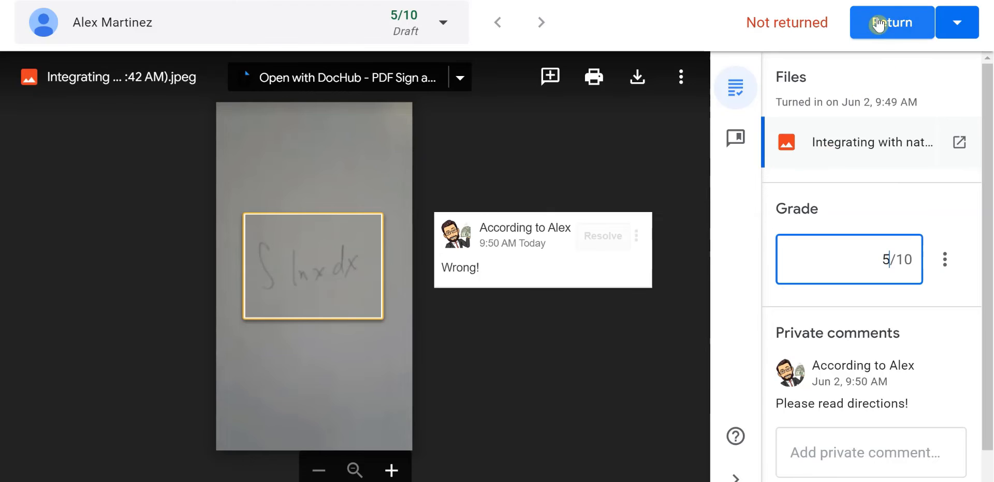
left_click(879, 23)
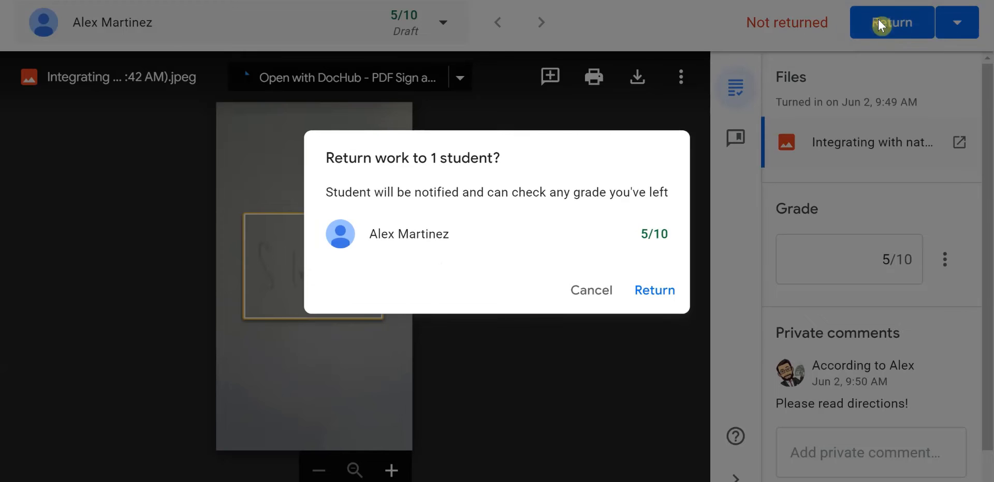
left_click(653, 291)
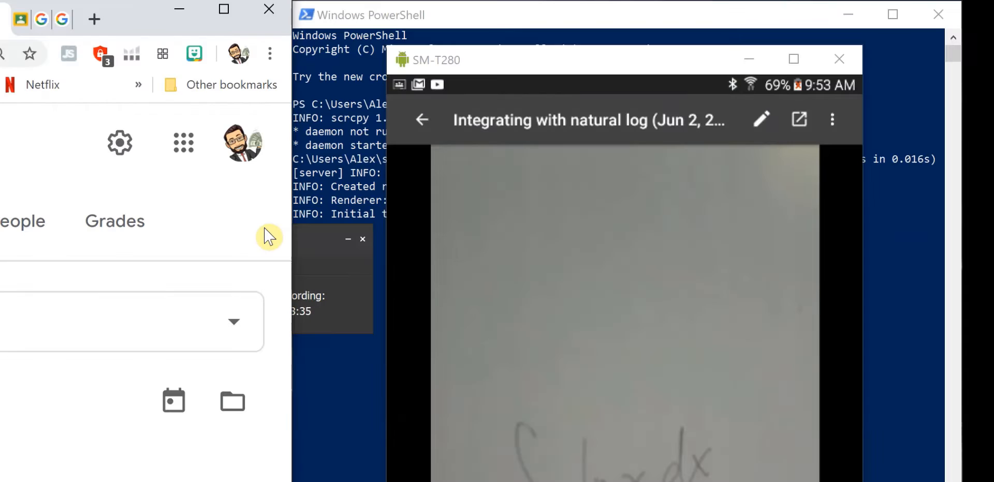
- Create a new quiz assignment titled Unit 1 Quiz
left_click_drag(677, 68, 689, 182)
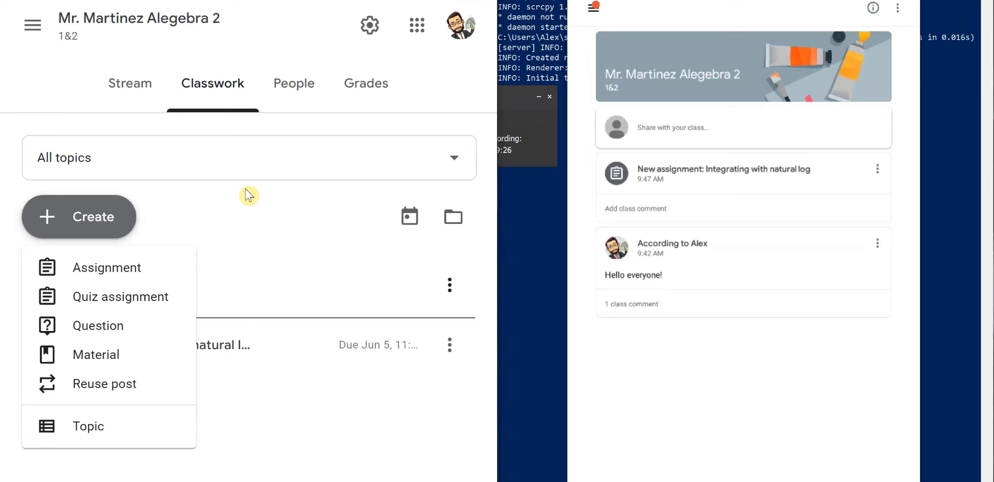
left_click(88, 298)
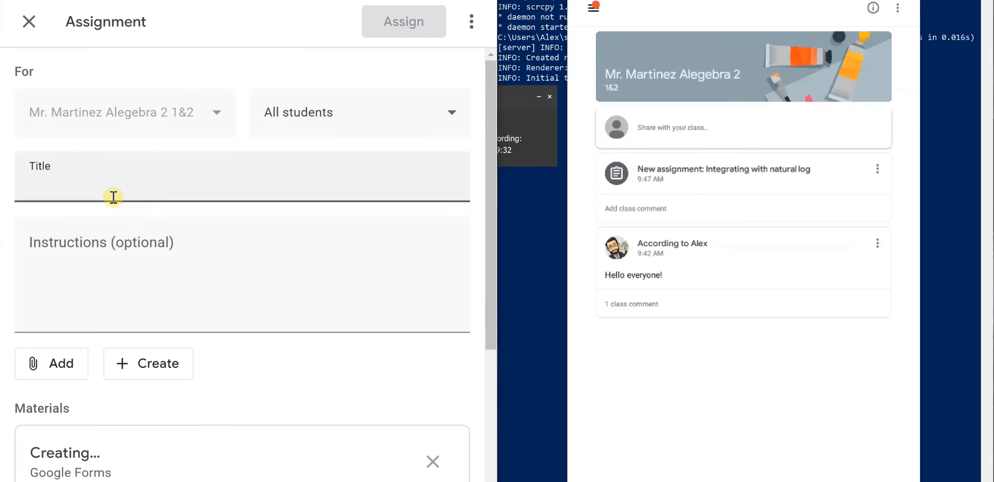
type("Unit 1 Quiz")
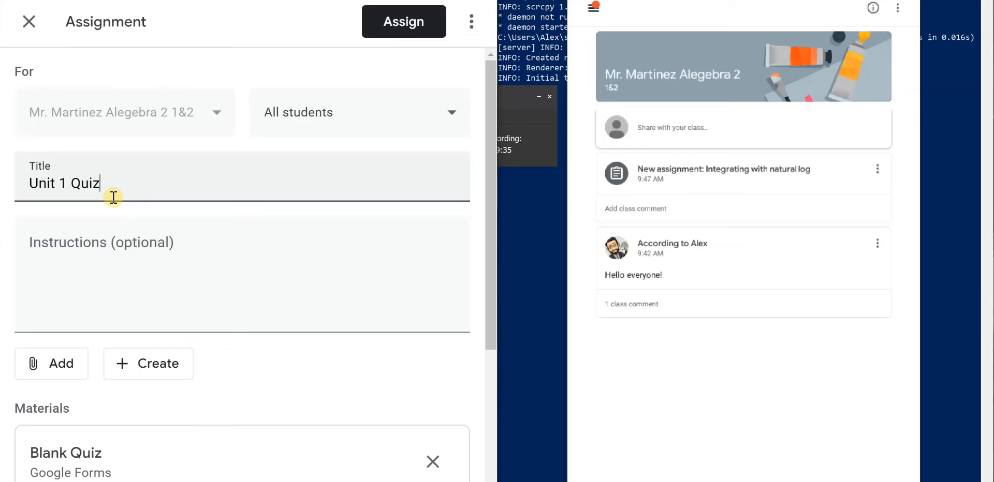
- Enter the quiz instructions Please answer all questions
left_click(104, 250)
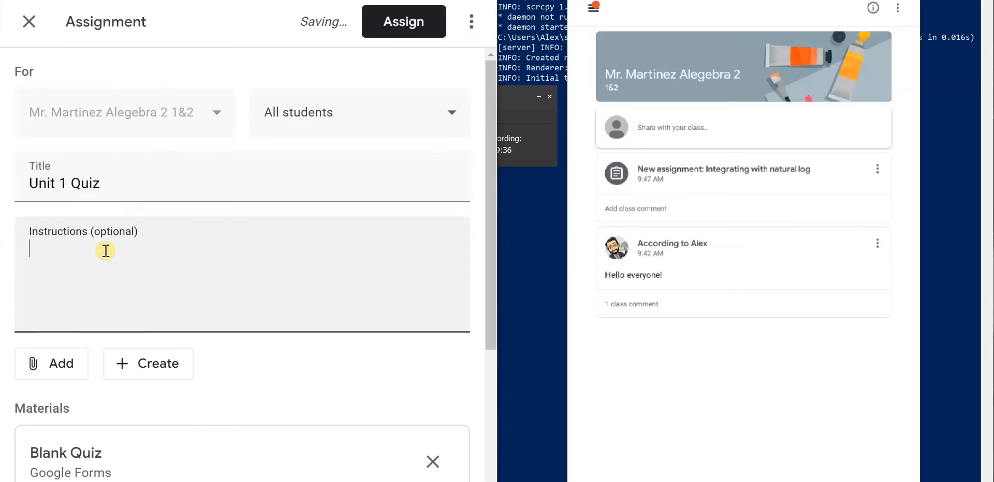
type("P,e")
key("BackSpace")
key("BackSpace")
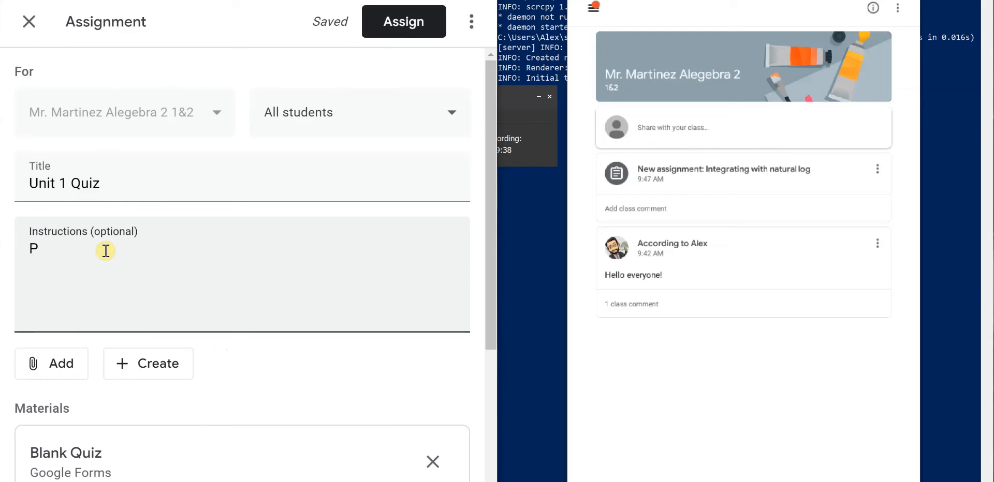
type("lease answer ")
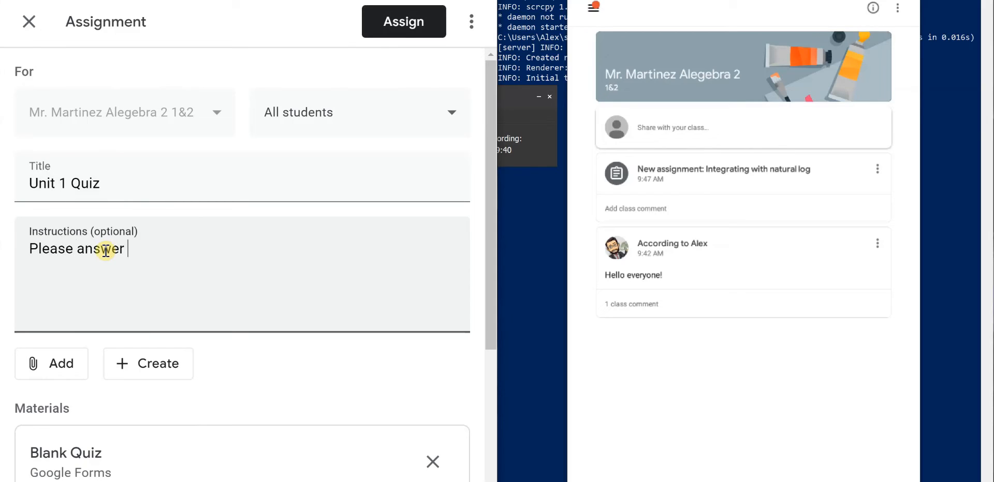
type("all questions")
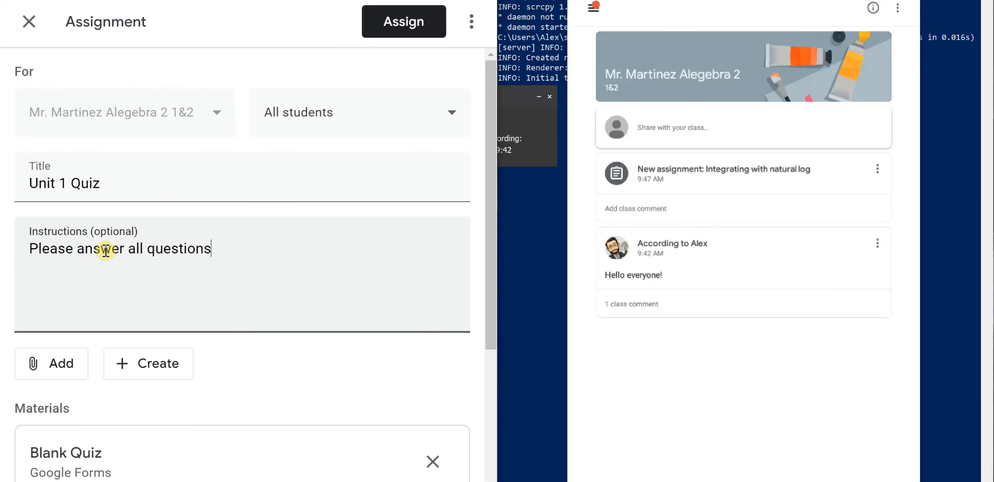
- Open the attached blank quiz form and rename its title to Unit 1
scroll(176, 277, "down", 3)
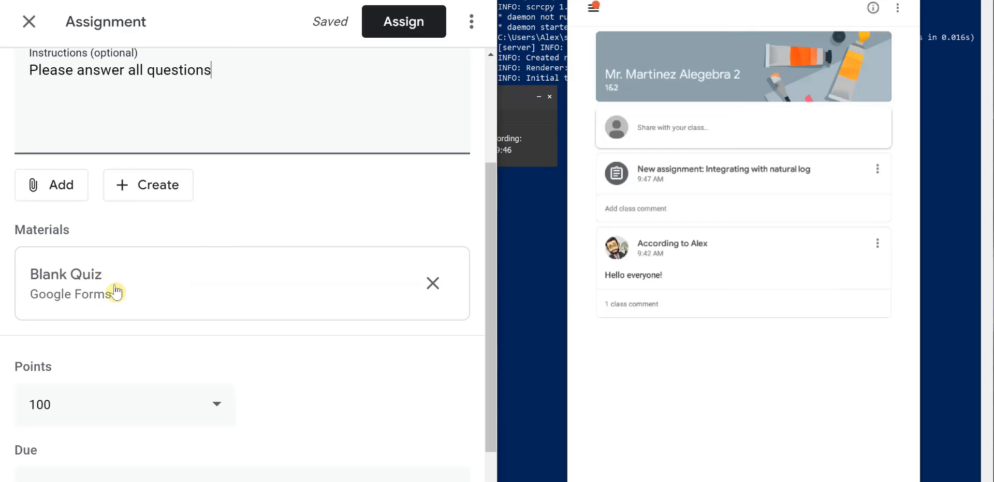
left_click(115, 290)
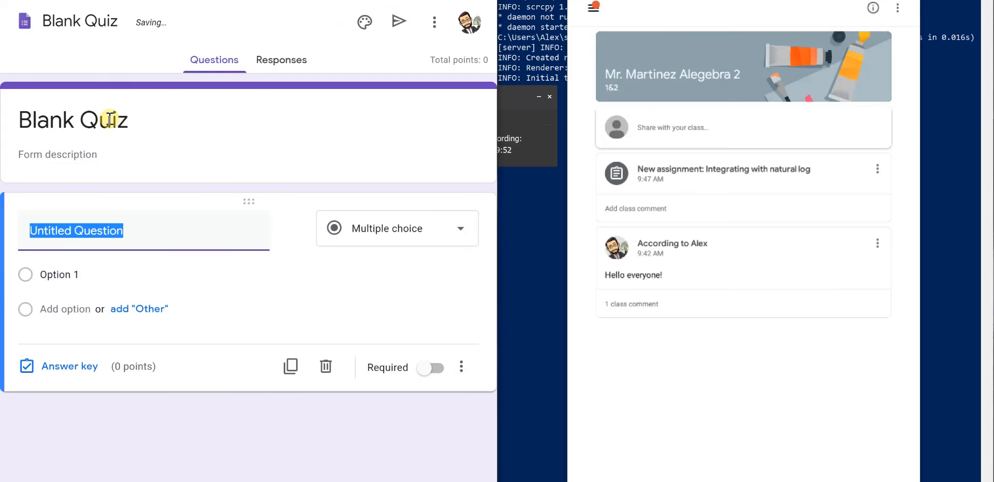
left_click_drag(133, 125, 30, 118)
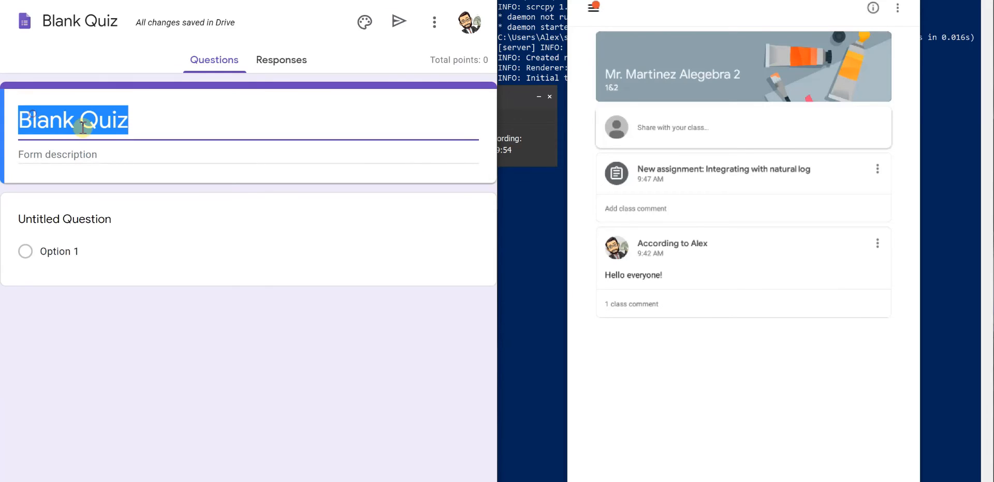
key("BackSpace")
type("Unit 1")
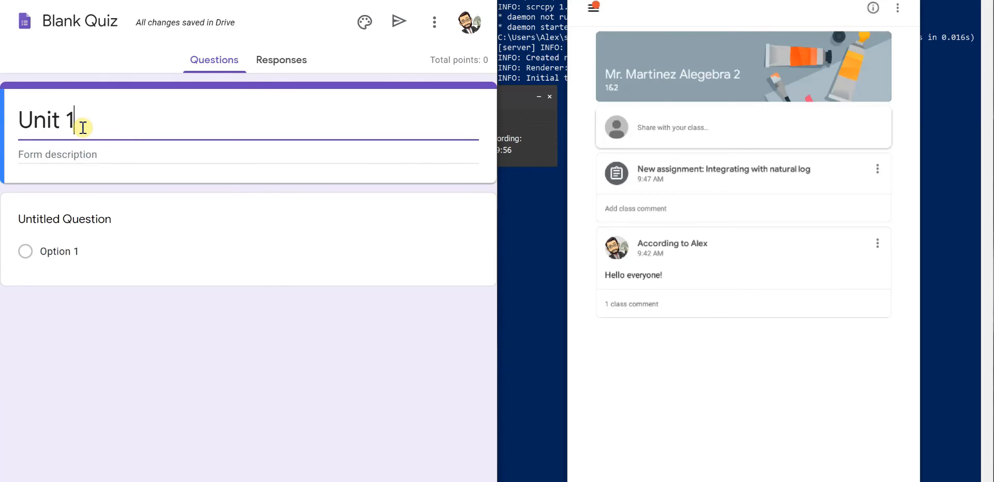
- Enter the first question text The correct answer is A
left_click(72, 222)
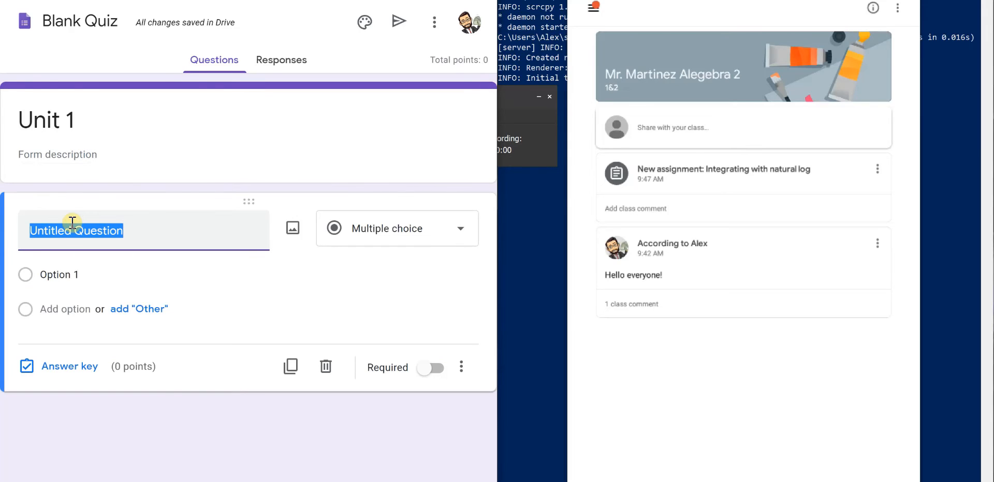
type("The")
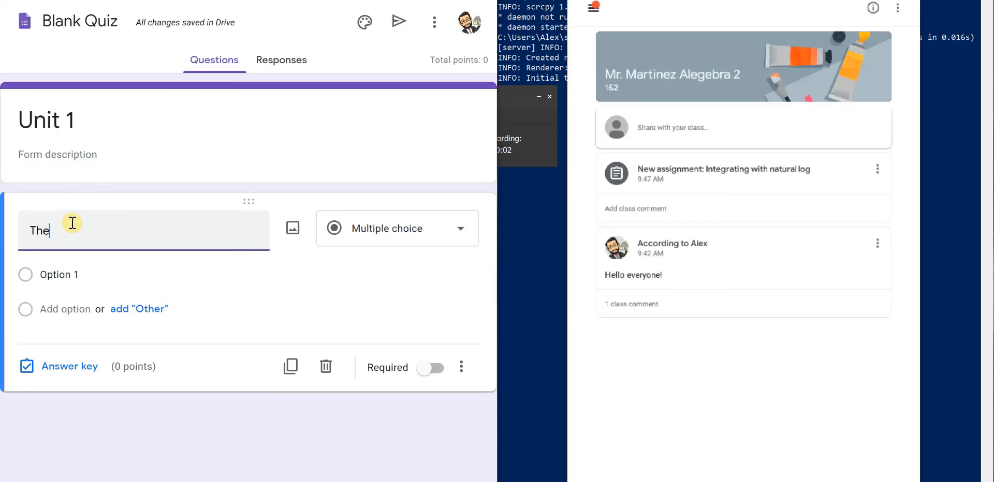
type(" correct answer is ")
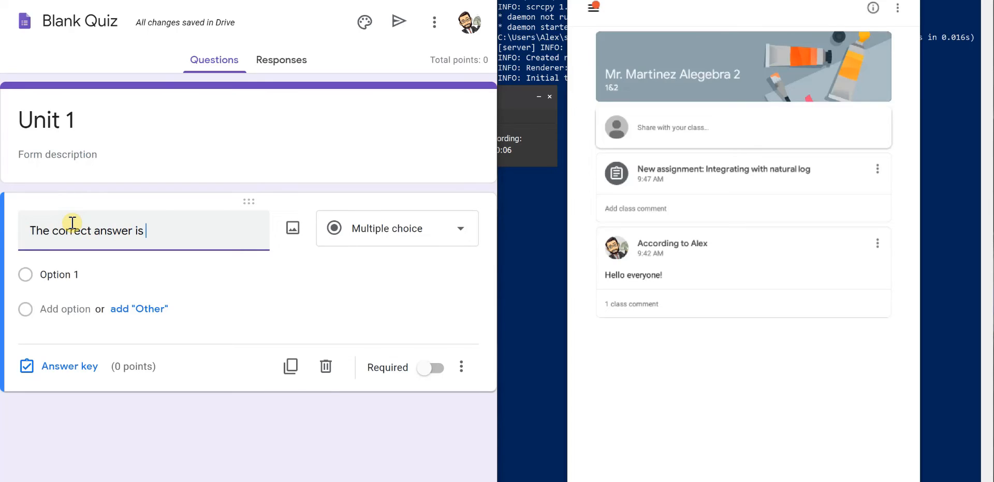
type("A")
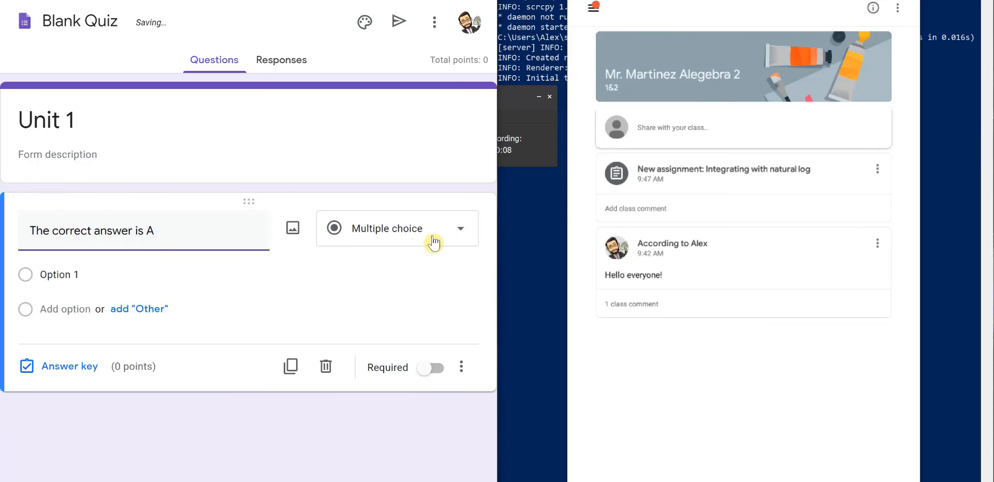
- Set the question's multiple-choice options to A, B, C and D
left_click(436, 231)
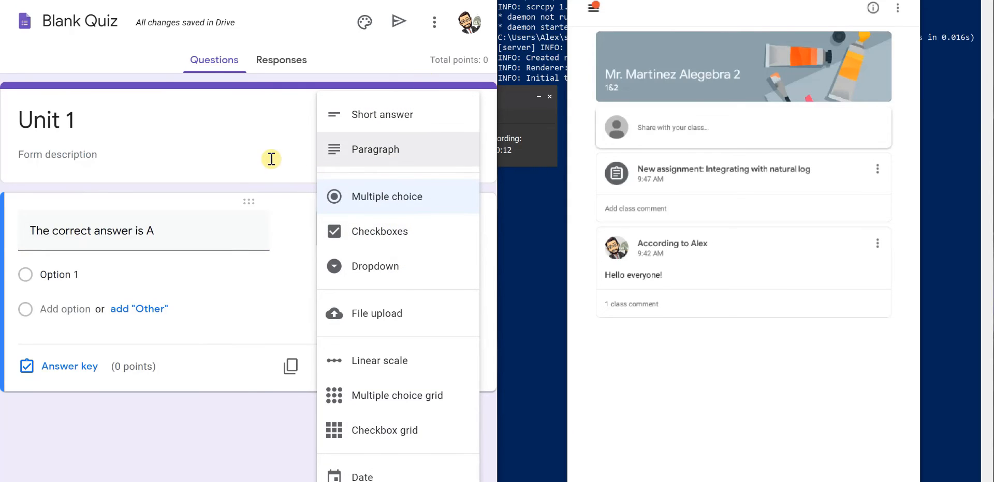
left_click(219, 170)
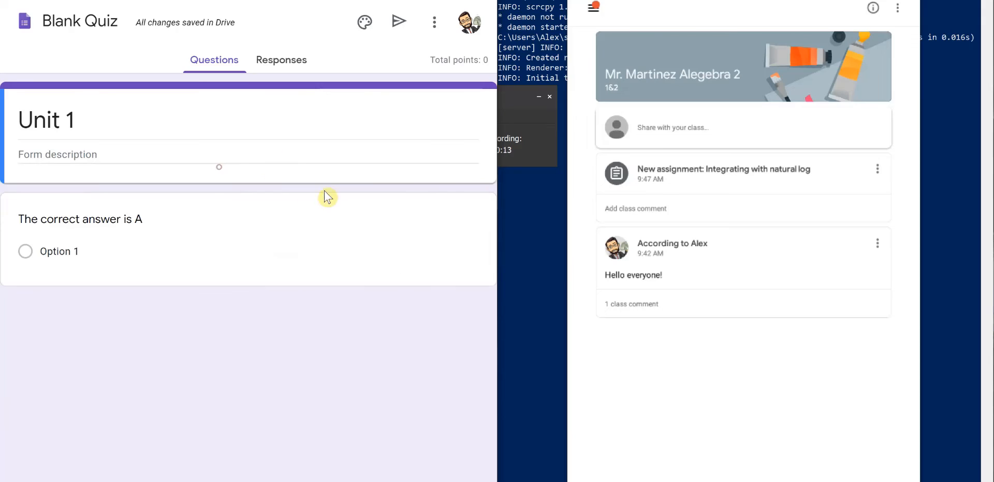
left_click(126, 249)
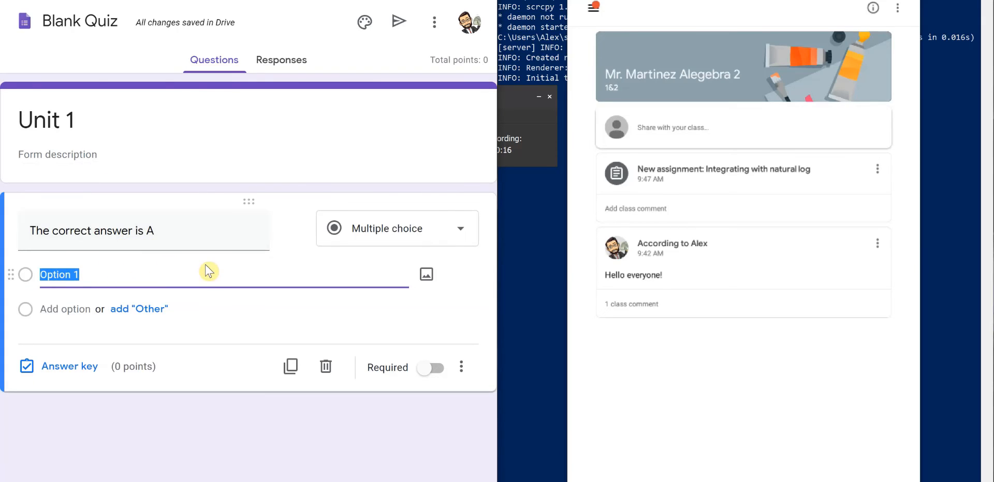
type("A")
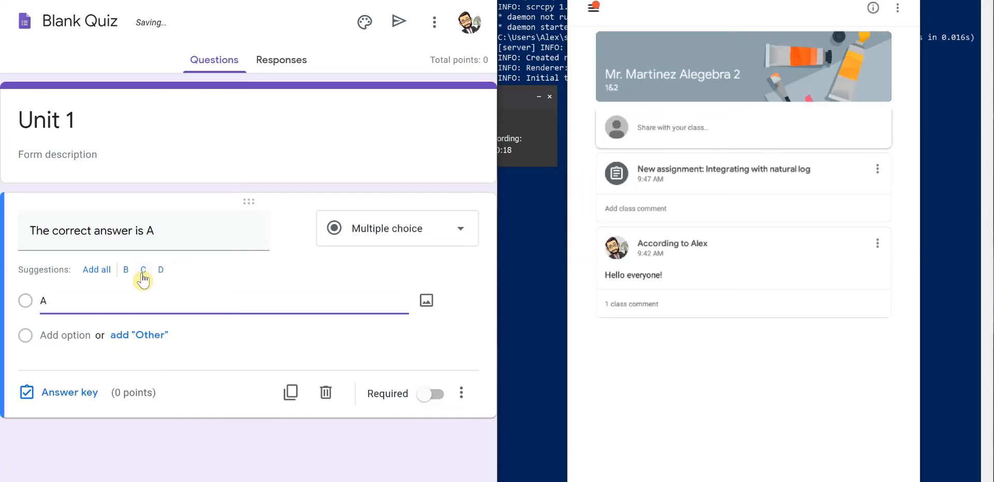
left_click(144, 270)
left_click(143, 270)
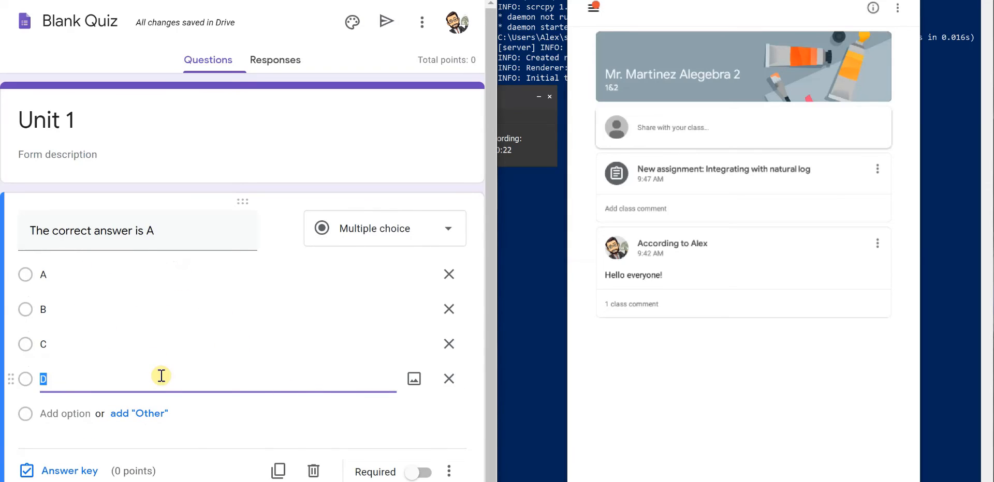
- Mark A as the correct answer worth 10 points in the answer key and make the question required
scroll(202, 429, "down", 1)
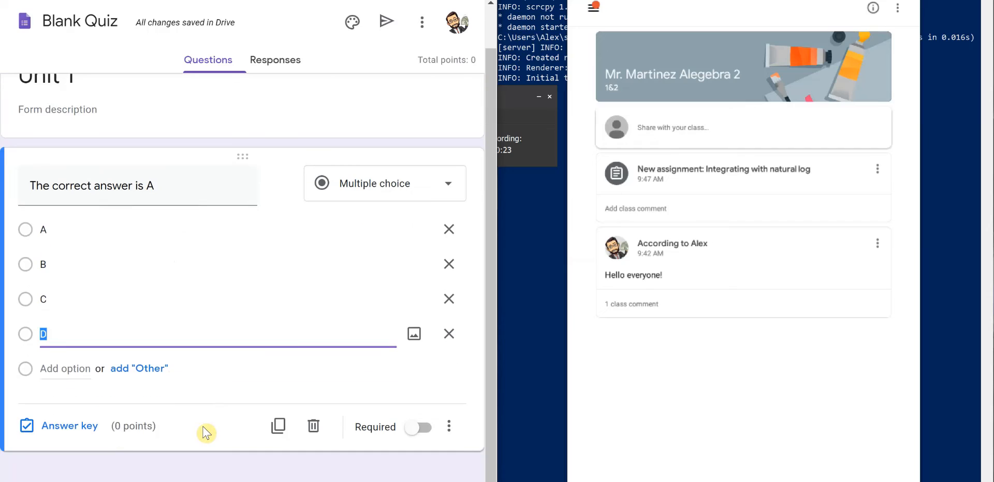
left_click(73, 437)
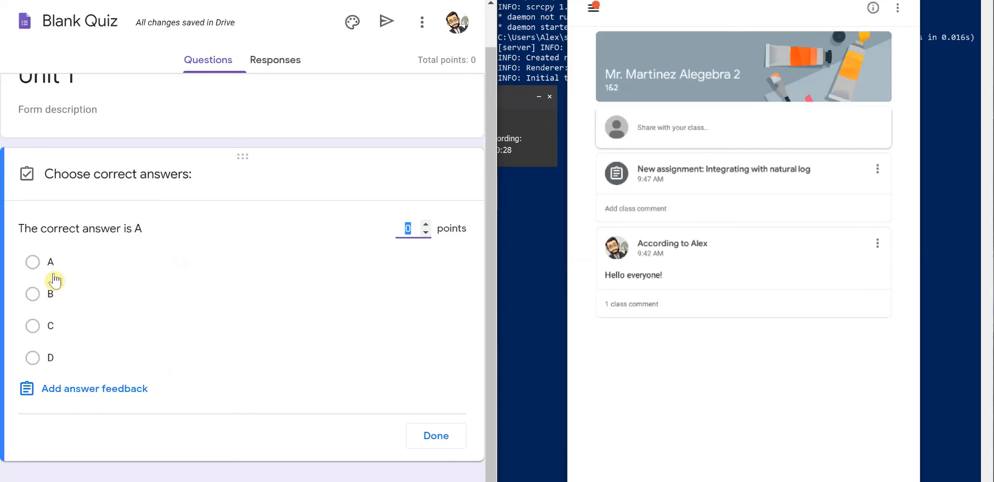
left_click(32, 262)
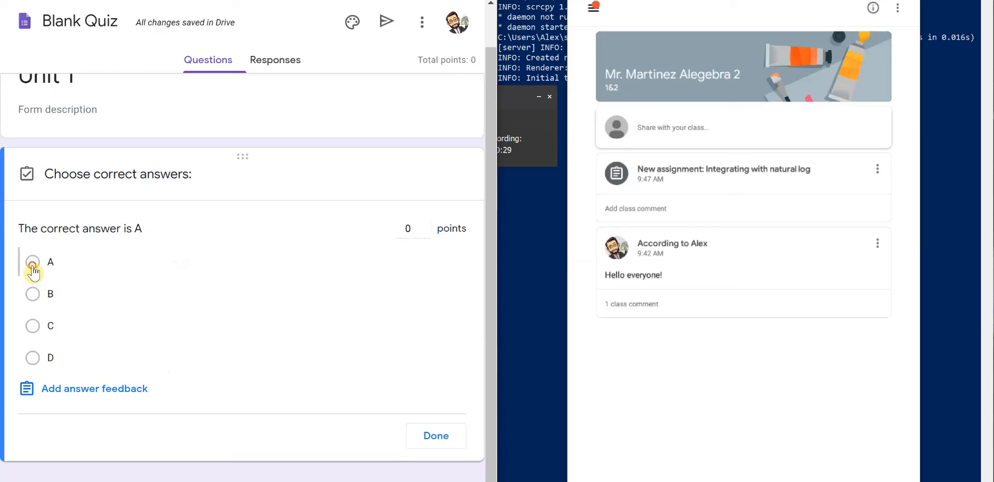
left_click(407, 228)
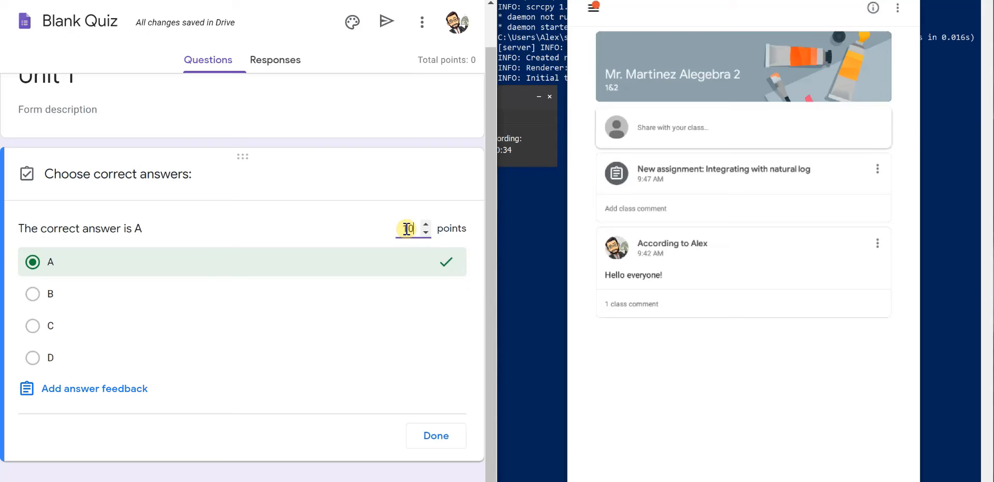
left_click(436, 436)
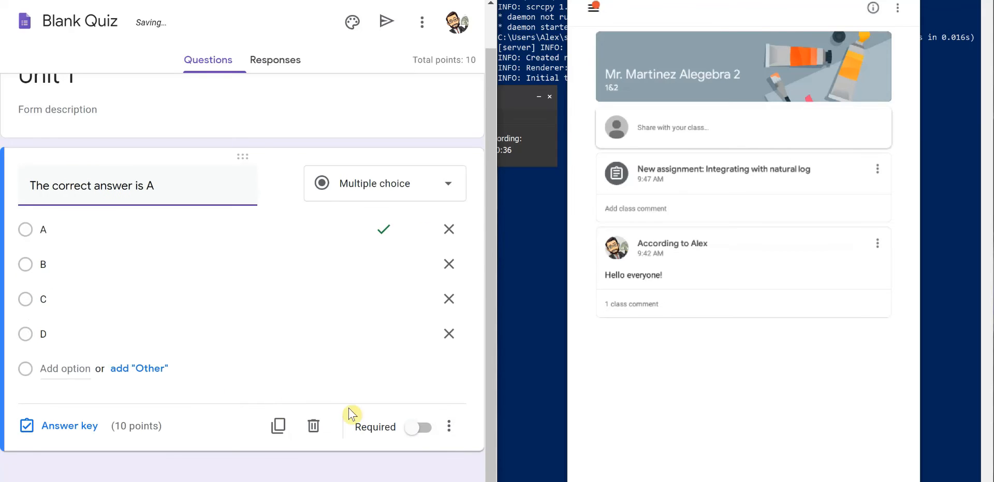
left_click(418, 427)
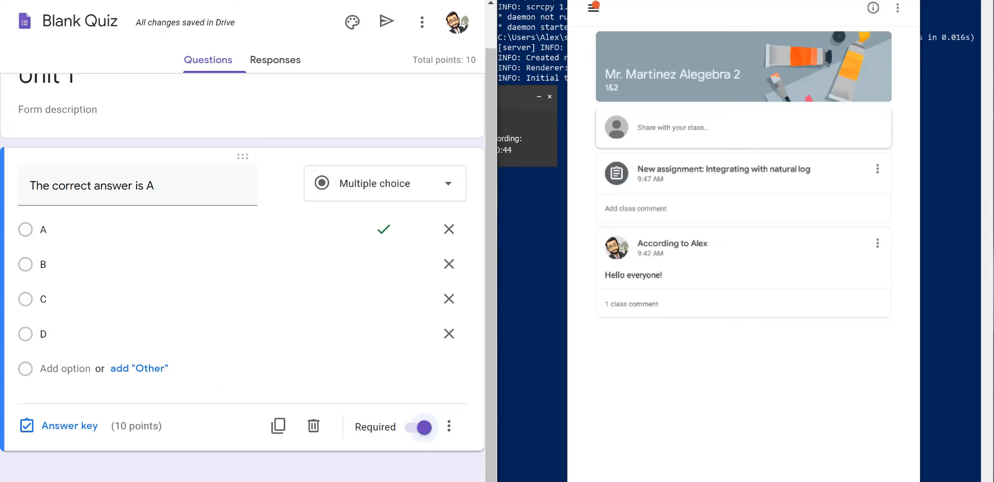
- Back in the quiz assignment, set its points to 10 and the due date to Fri, Jun 5, 11:59 PM
left_click(235, 1)
scroll(275, 373, "down", 2)
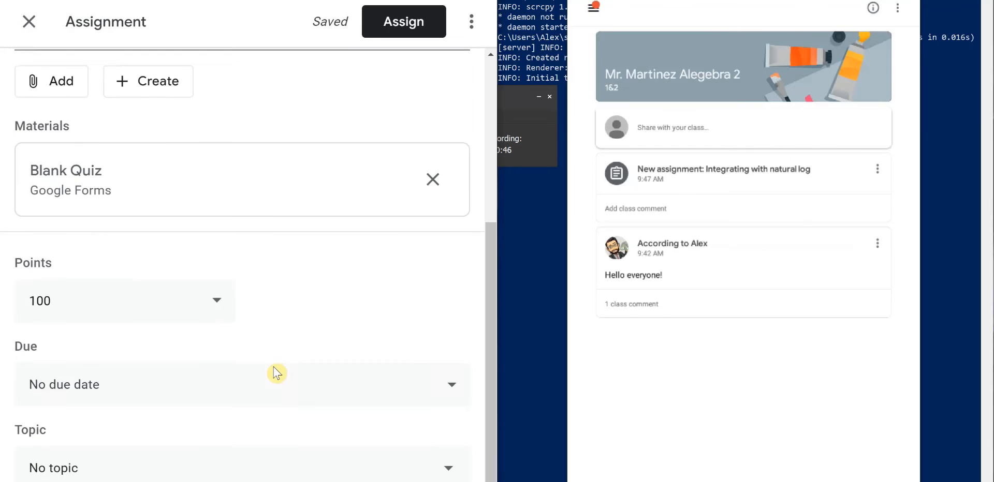
scroll(277, 256, "down", 1)
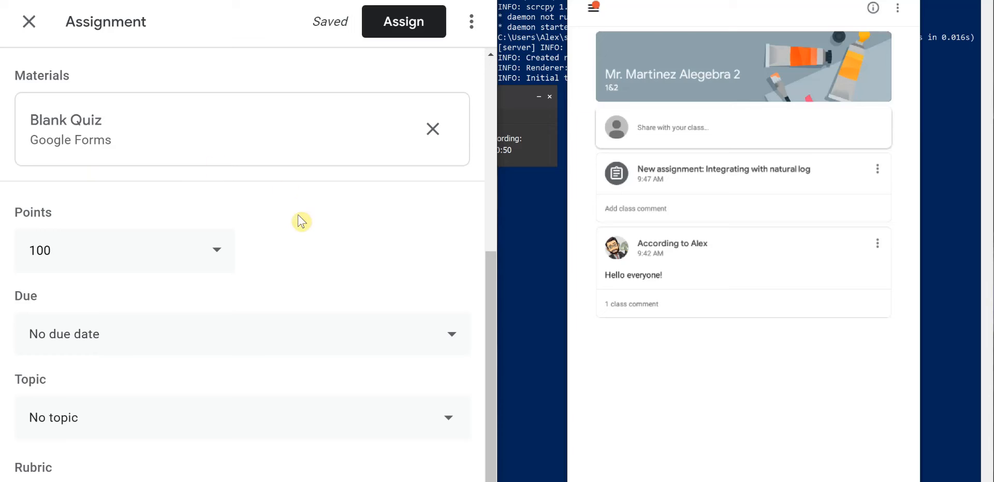
left_click(100, 254)
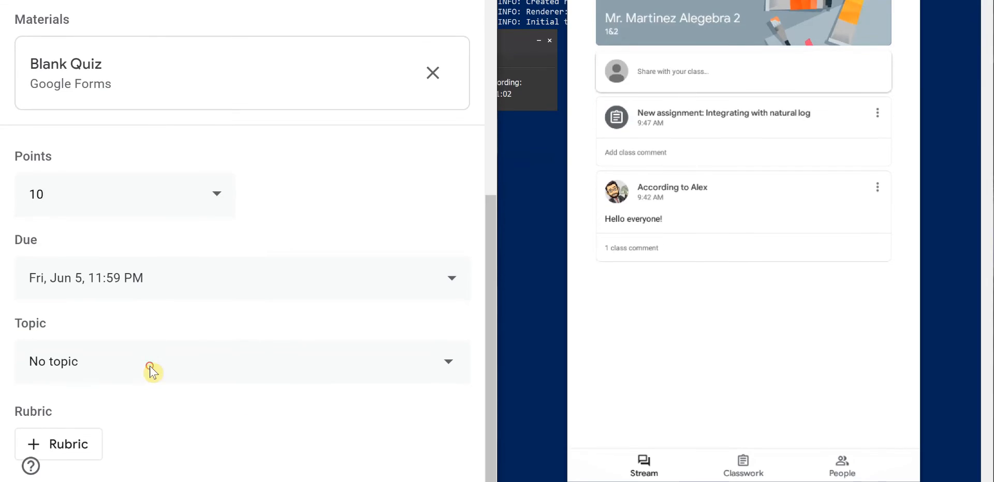
left_click(151, 370)
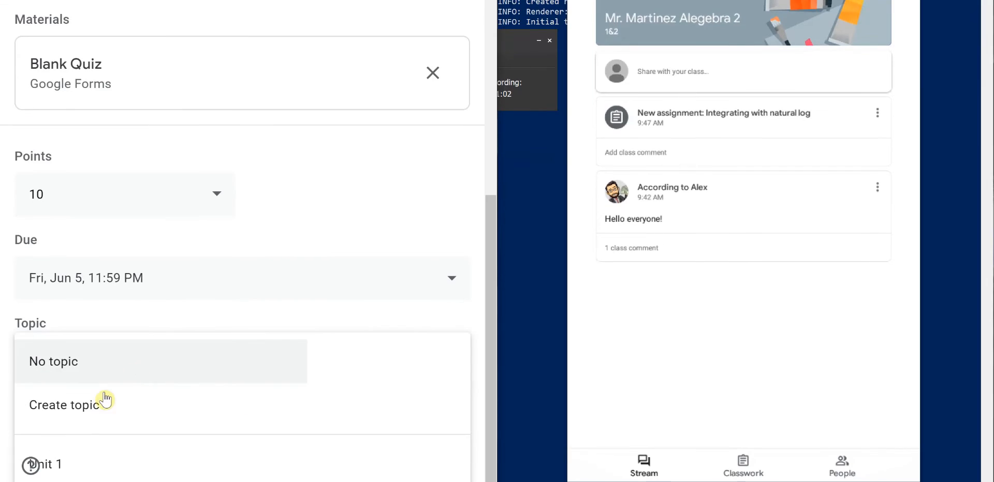
- Assign the quiz under the topic Unit 1
left_click(85, 463)
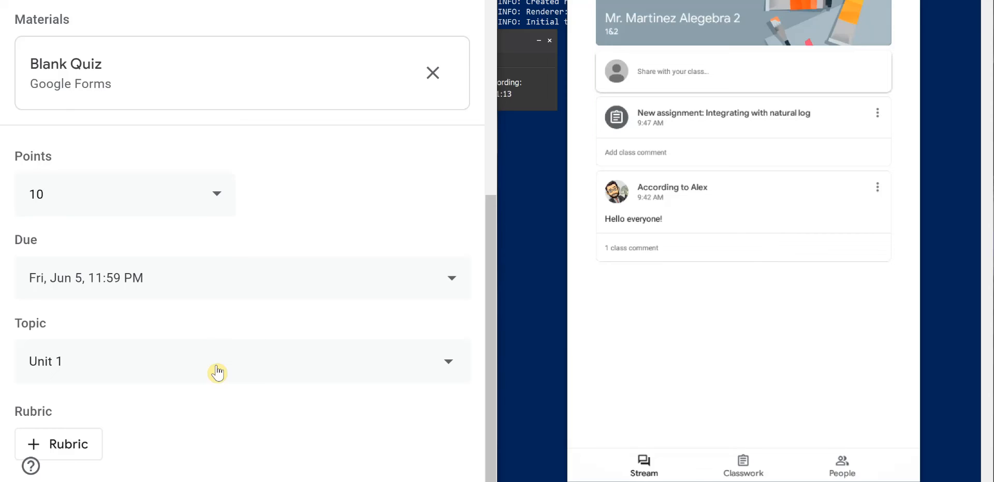
scroll(288, 260, "up", 6)
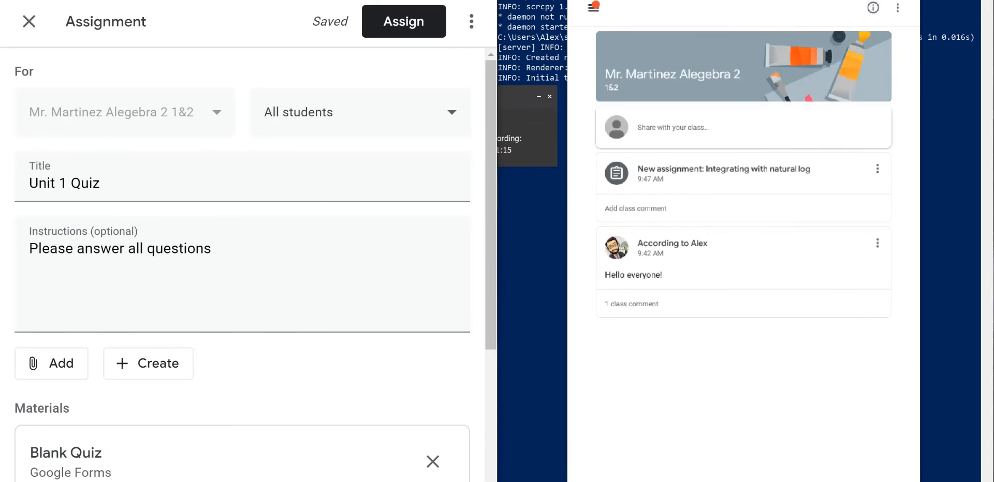
left_click(393, 20)
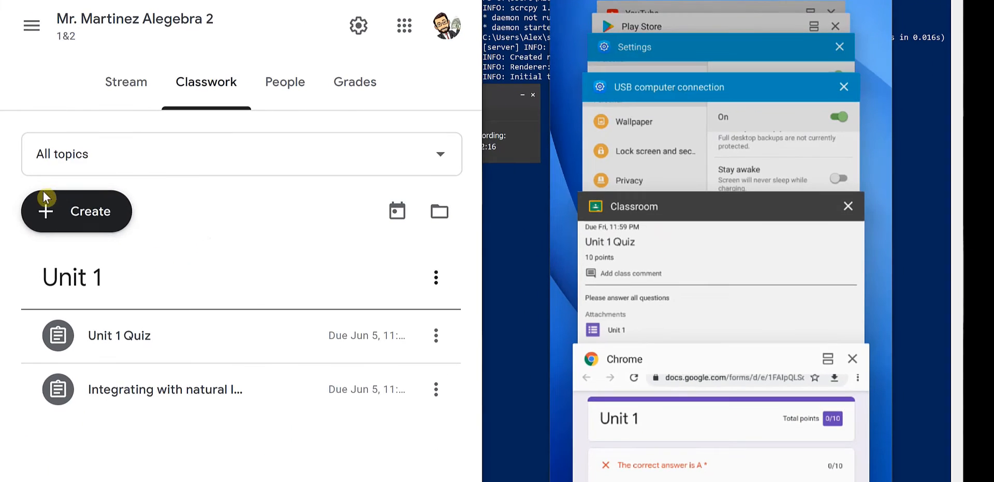
- Post a short-answer question to the class asking What is your favorite color
left_click(39, 208)
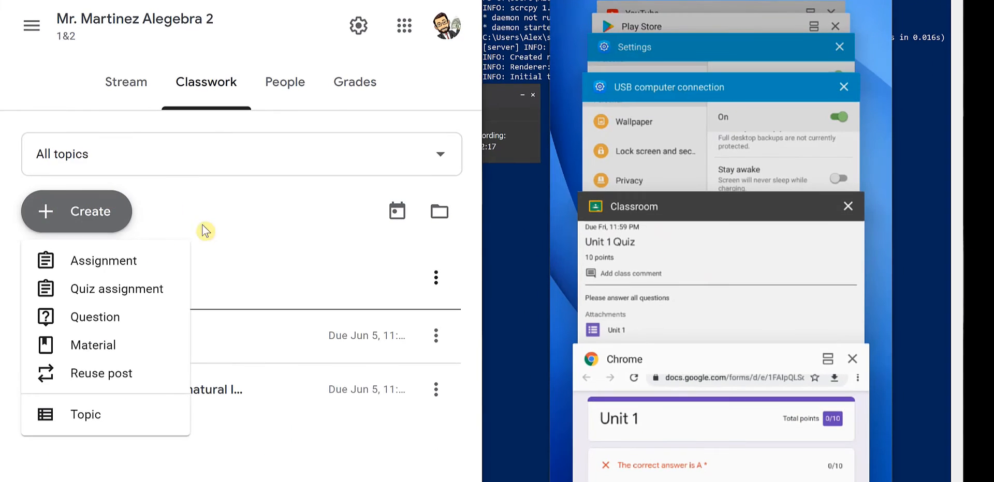
left_click(51, 317)
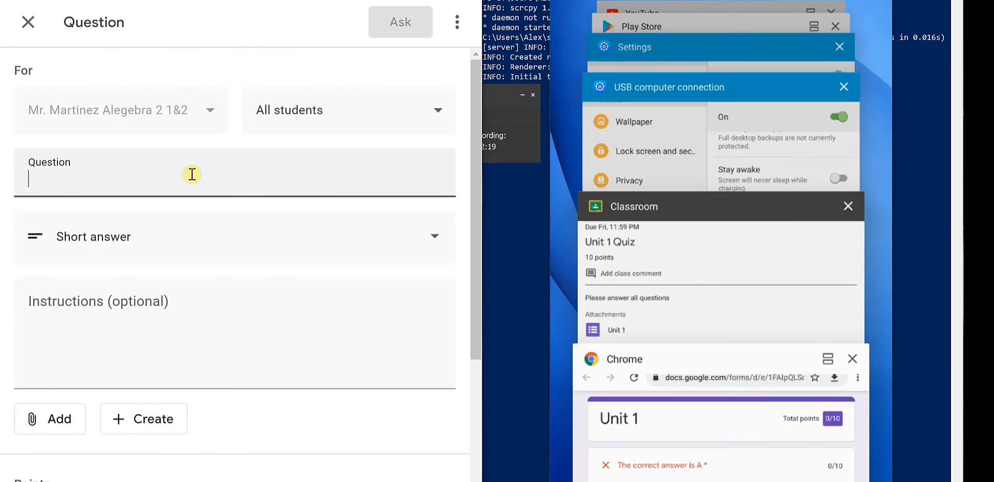
type("What is your favorite color?")
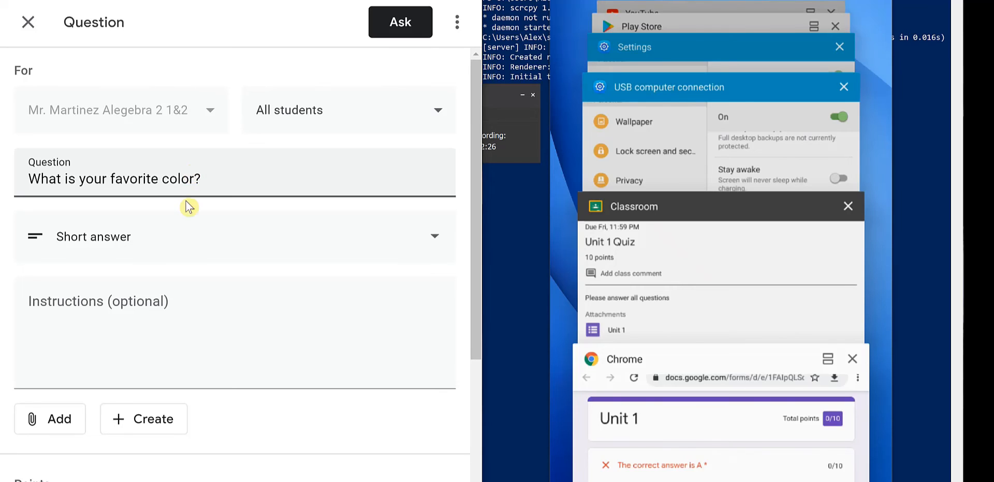
scroll(181, 217, "down", 5)
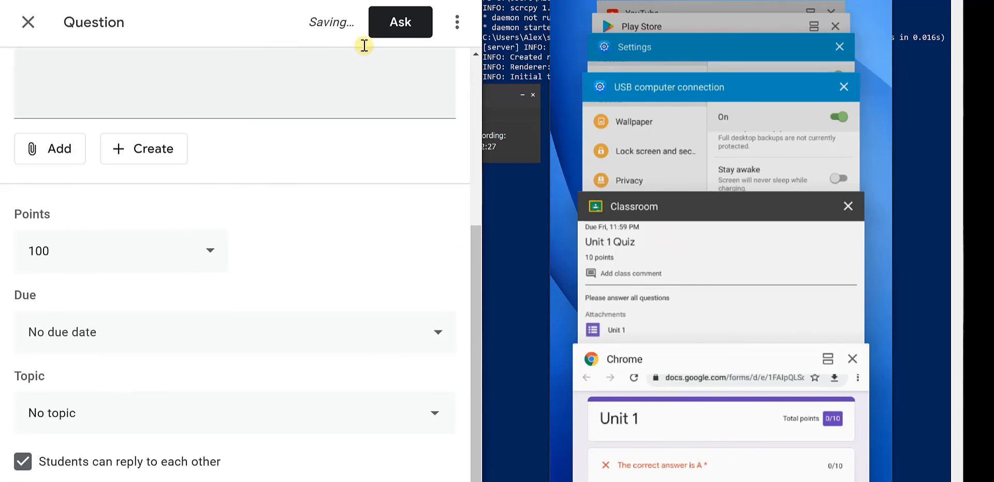
left_click(390, 26)
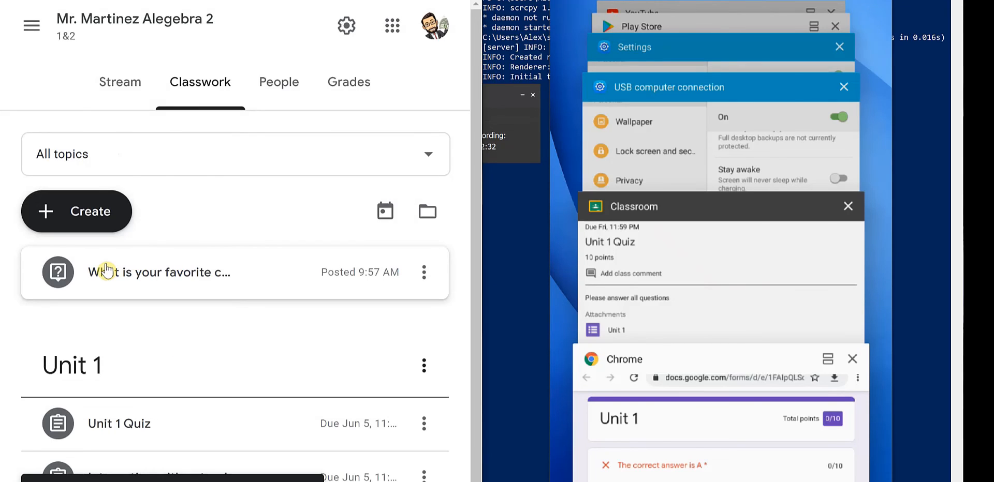
- Create and post a material titled "Check out this article!" to the class, with no description or attachment
left_click(41, 209)
left_click(103, 342)
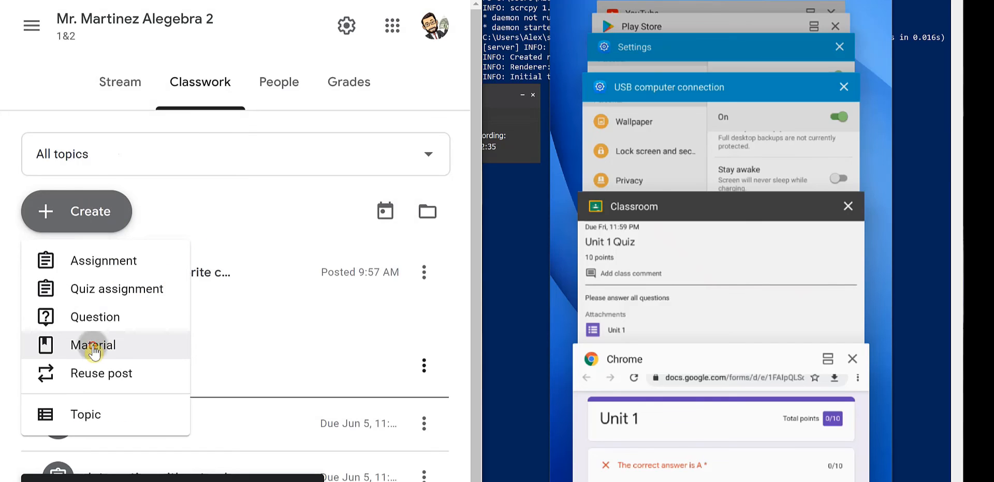
type("Ch")
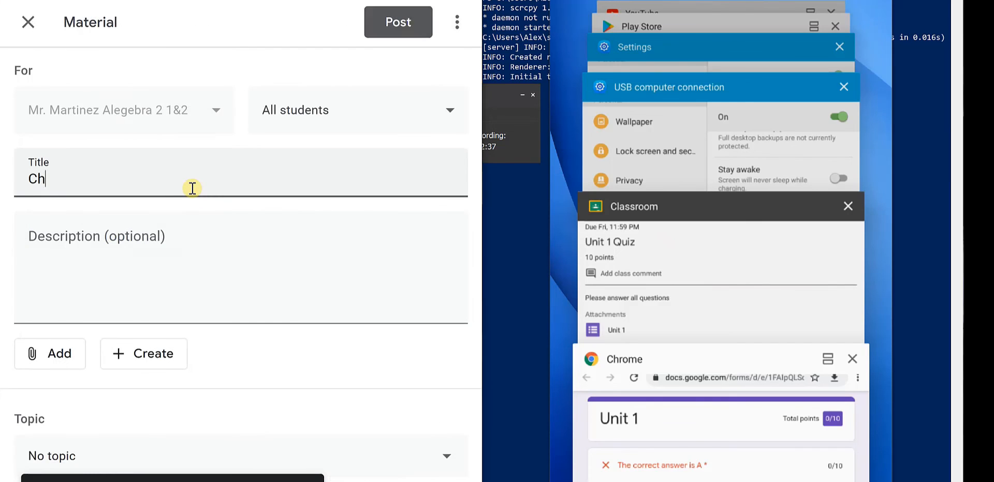
type("eck a")
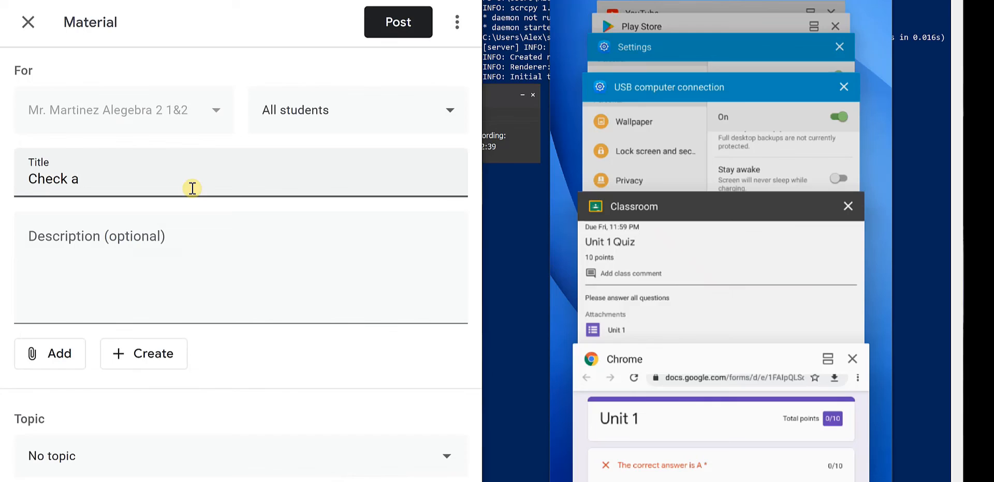
key("BackSpace")
type("out this article!")
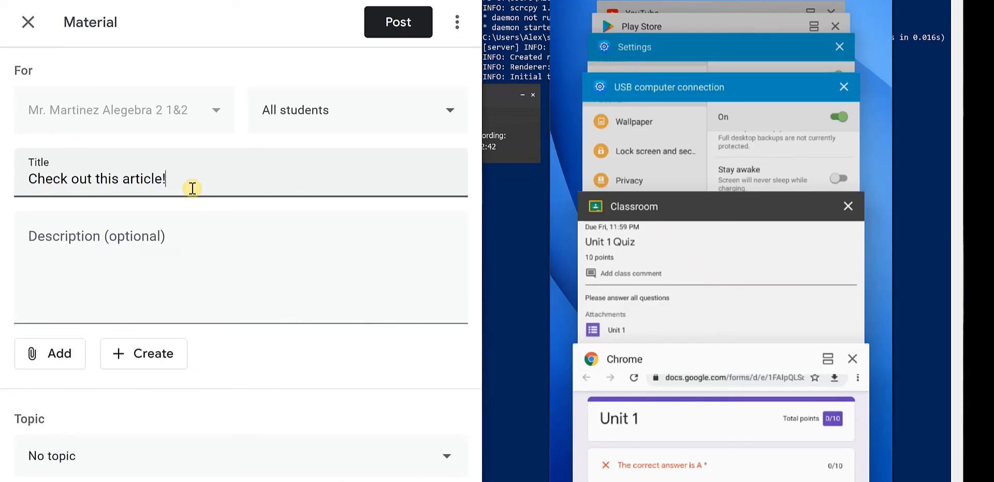
left_click(143, 230)
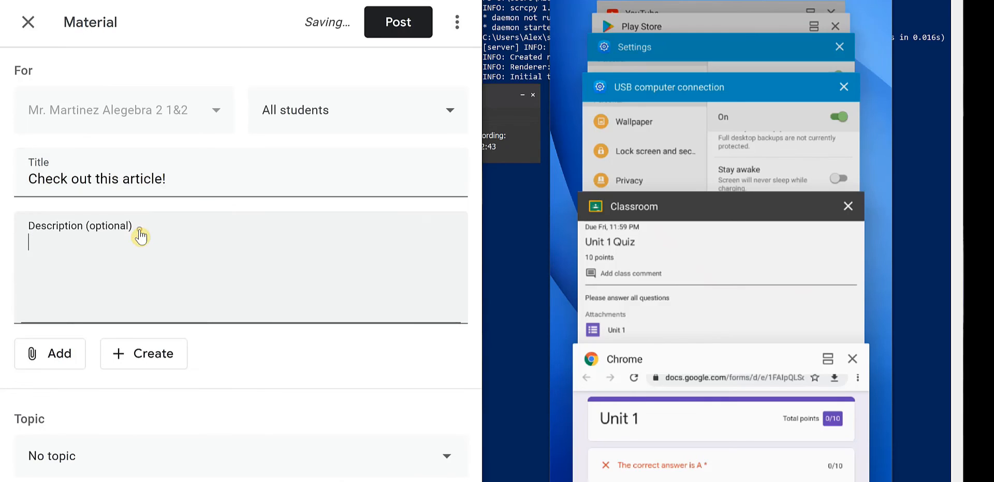
left_click(60, 356)
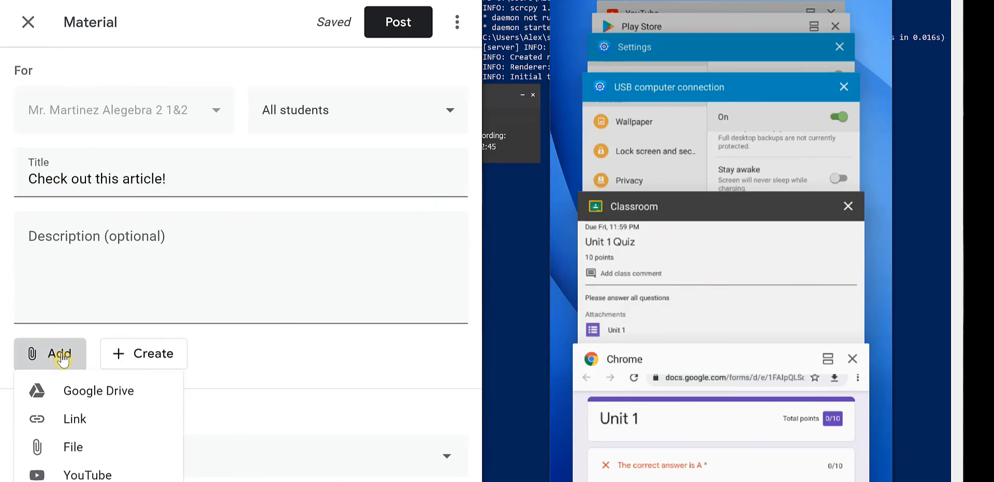
left_click(321, 363)
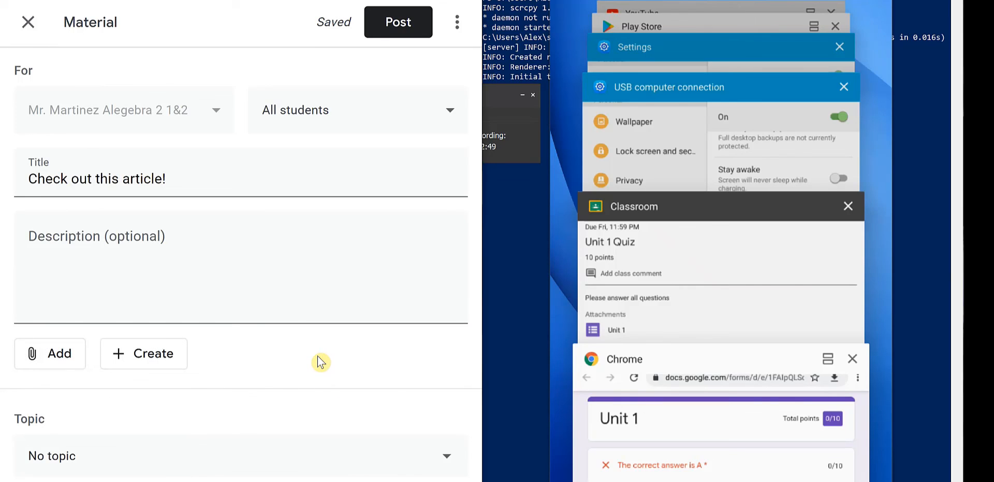
left_click(389, 33)
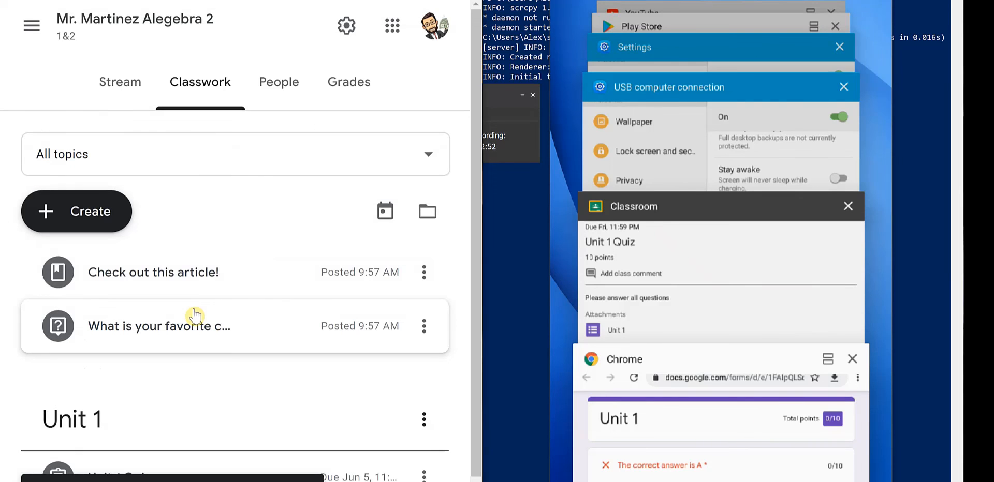
- Look through the class stream in the student's Classroom app on the tablet
left_click(716, 206)
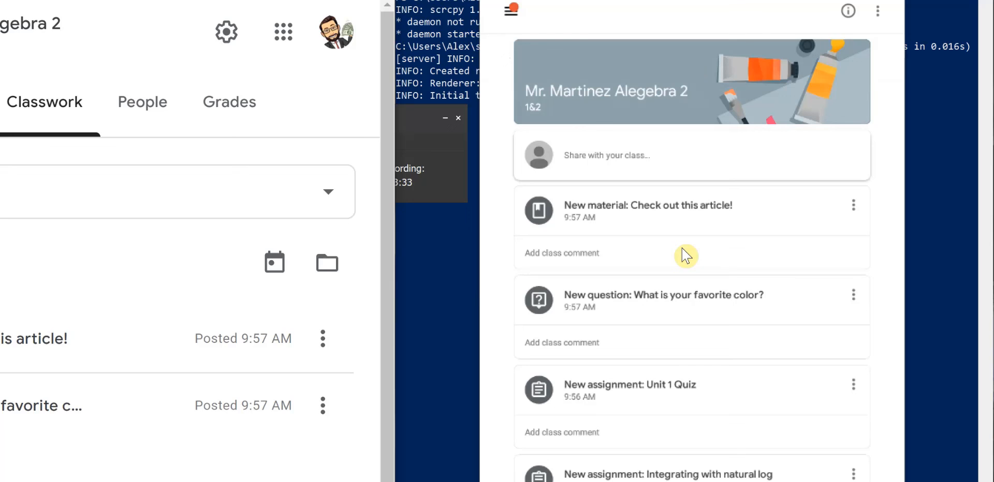
scroll(686, 256, "down", 2)
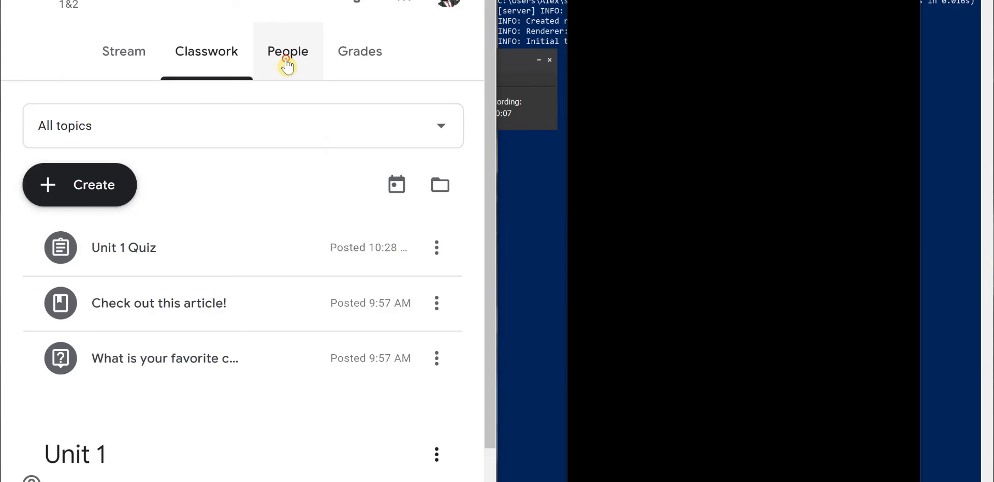
- Open the People page and look at the invite dialogs for students and for teachers, closing each without inviting anyone
left_click(288, 66)
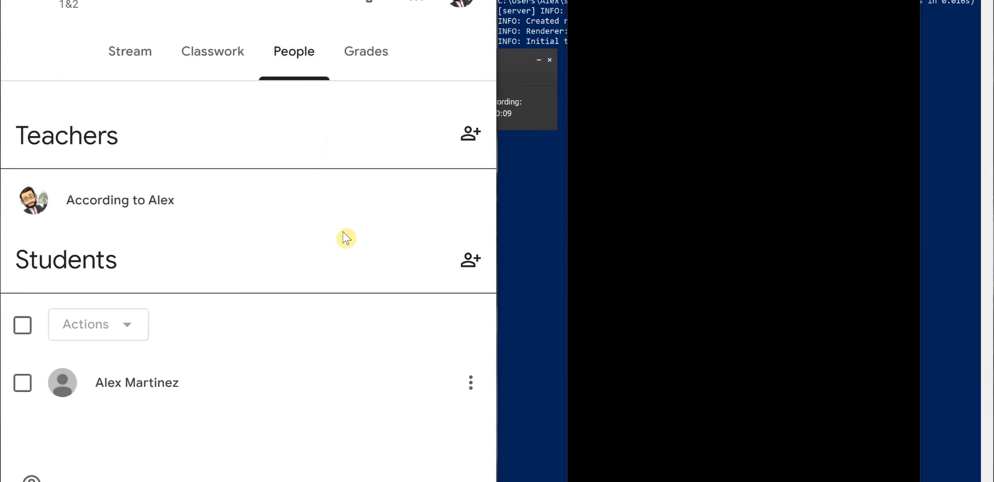
left_click(469, 269)
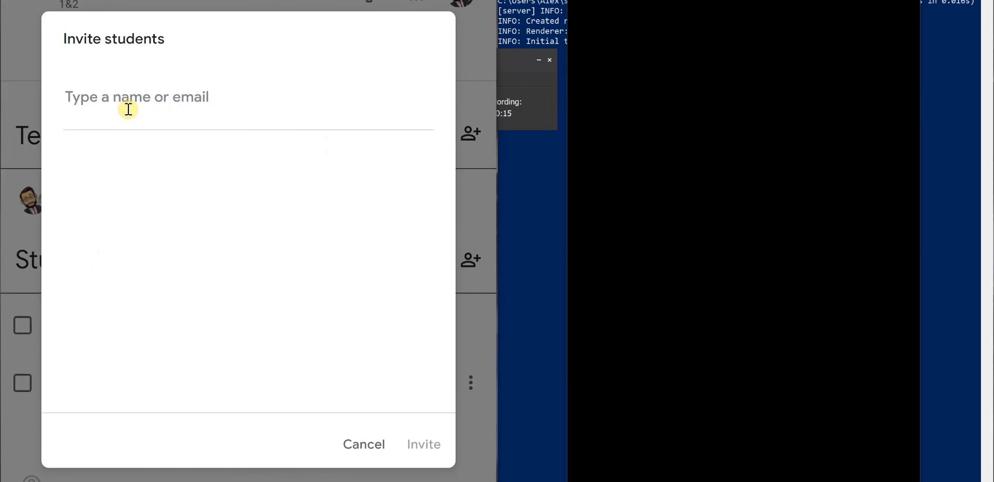
left_click(363, 449)
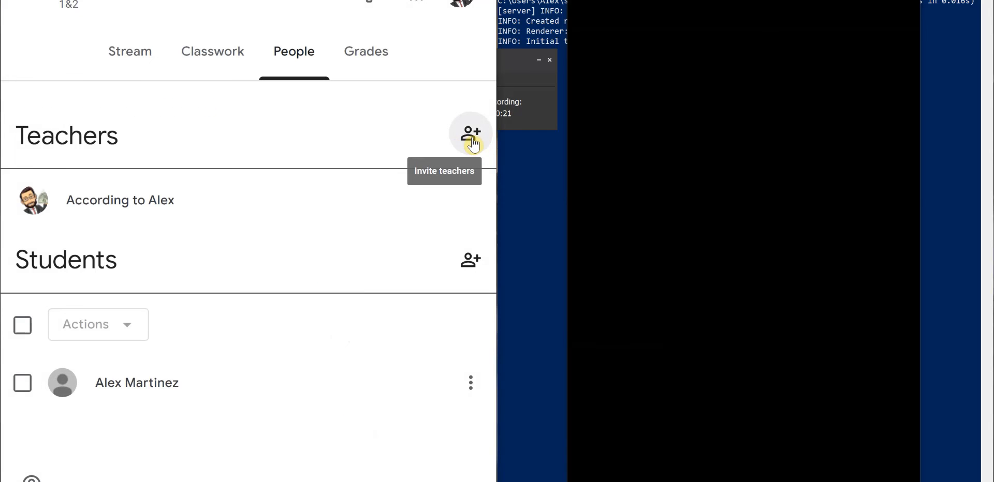
left_click(471, 135)
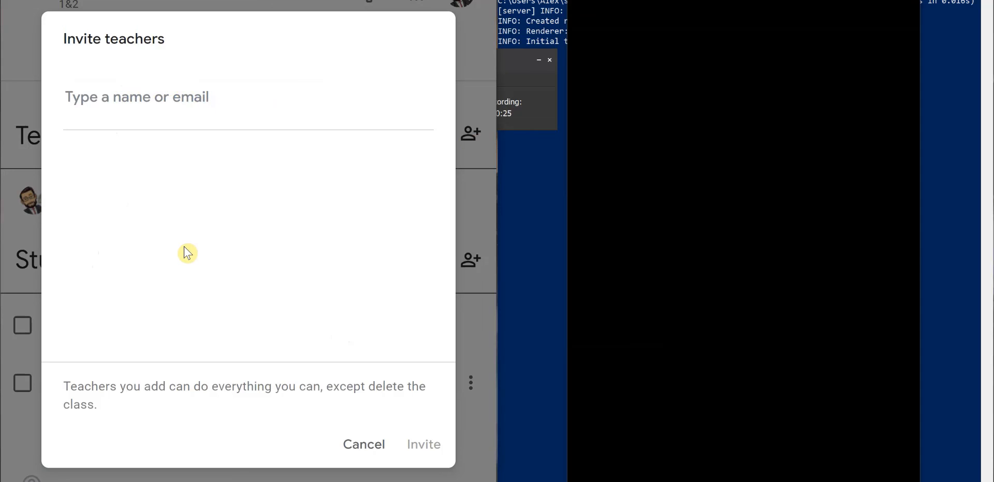
left_click(361, 445)
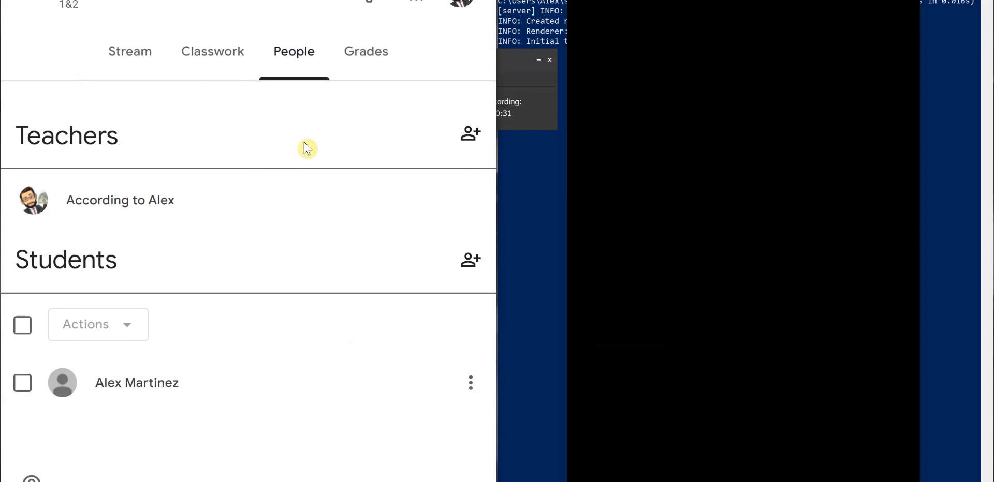
- Open the Grades page to review the gradebook columns for the class's posted work
left_click(370, 67)
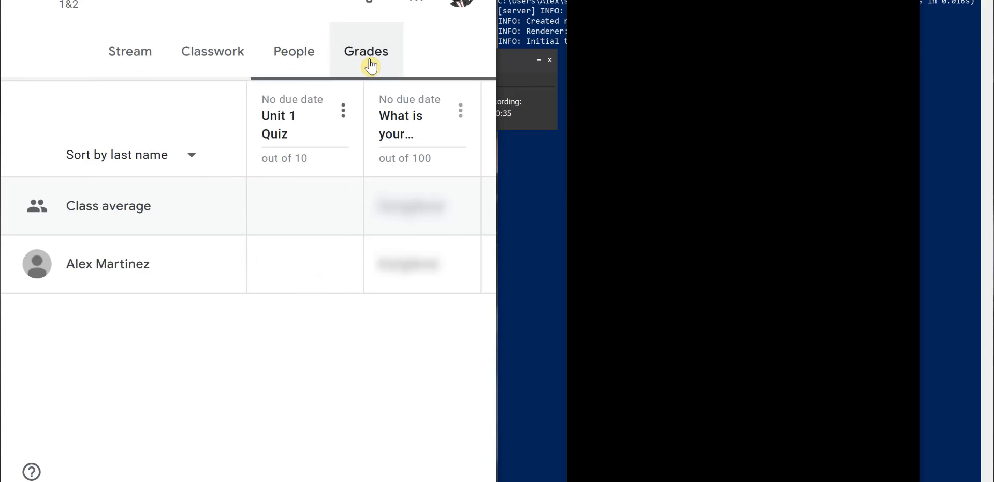
left_click(460, 0)
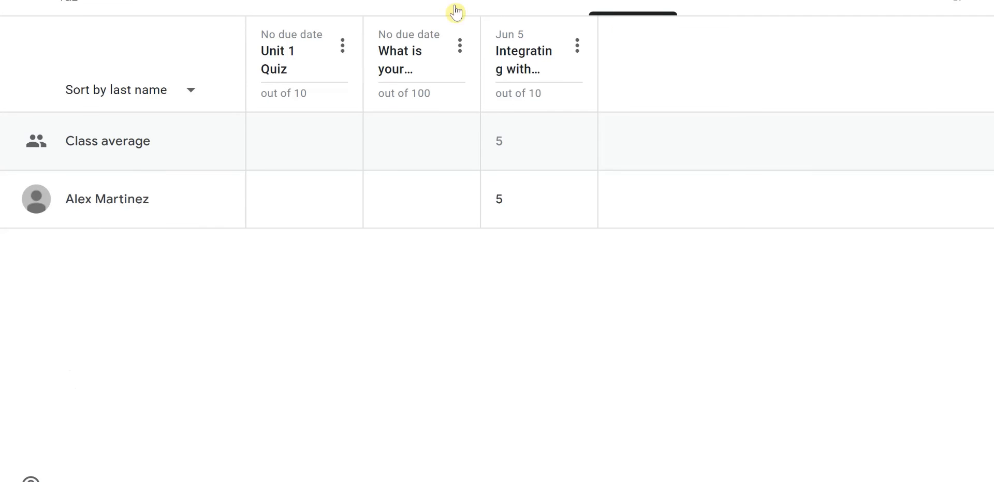